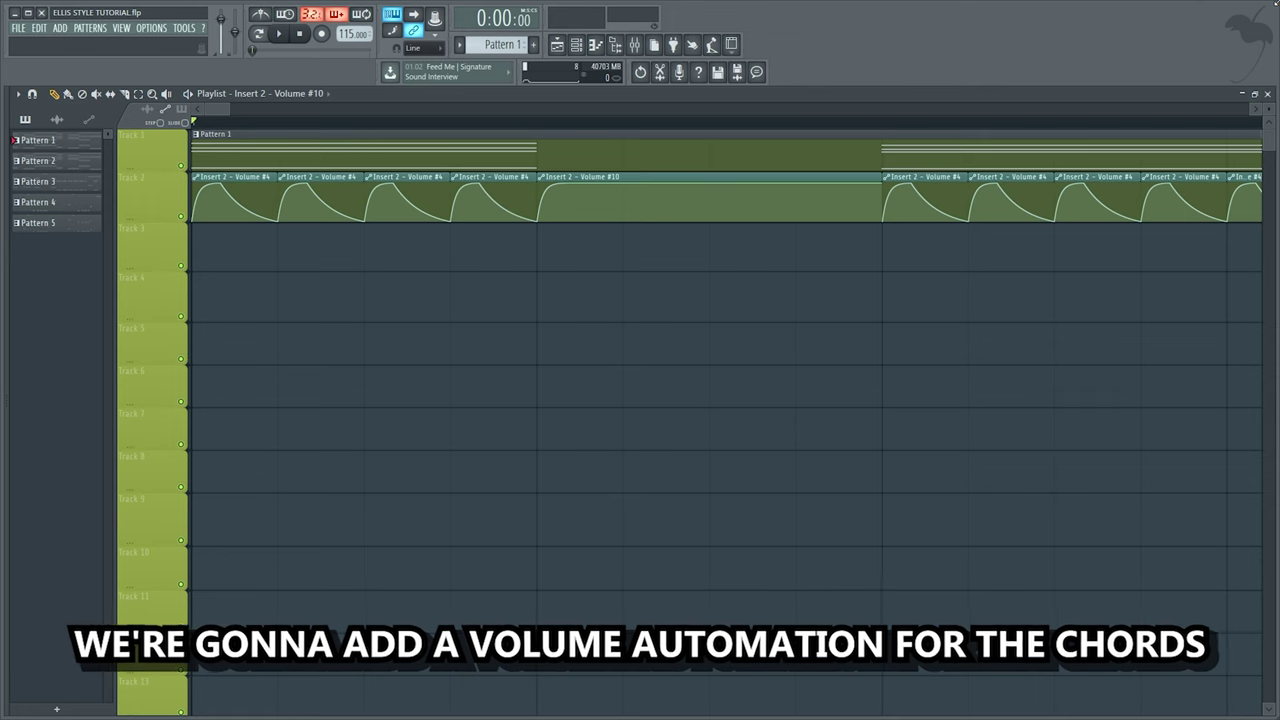
# Play the chords with the Insert 2 volume automation and audition the individual Serum chord layers in the channel rack
pyautogui.scroll(-5, 700, 400)
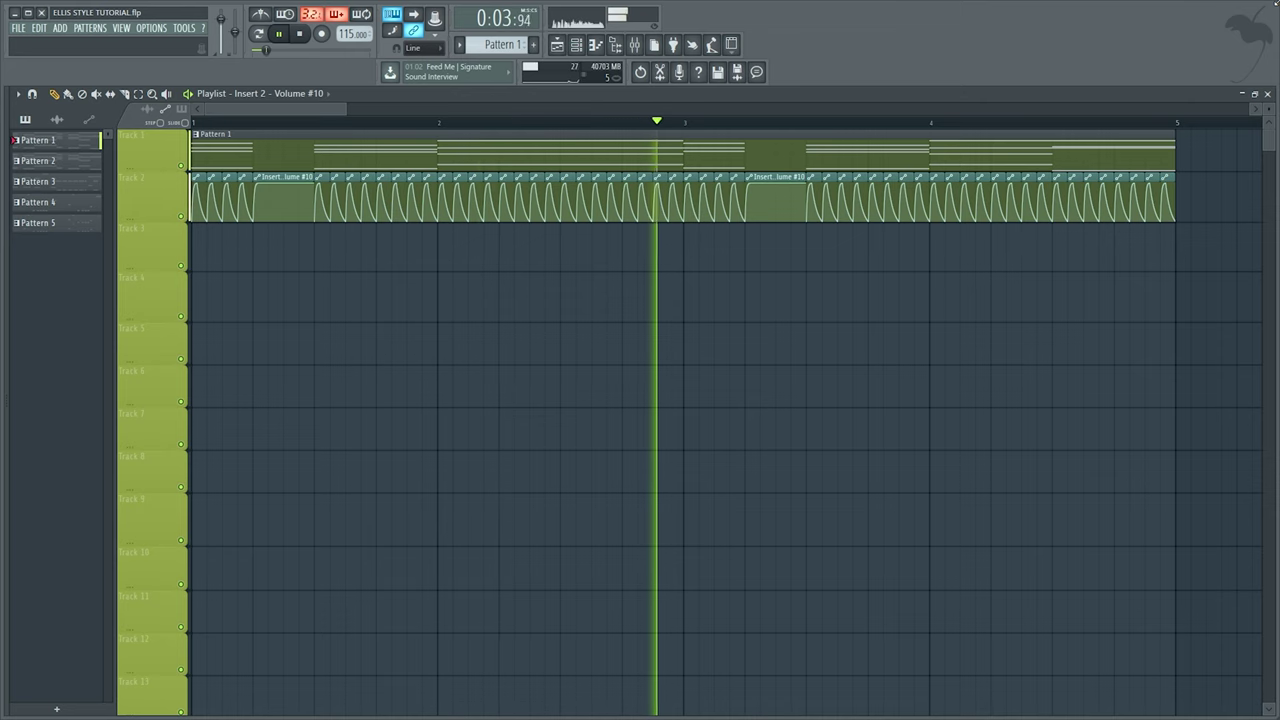
pyautogui.press('space')
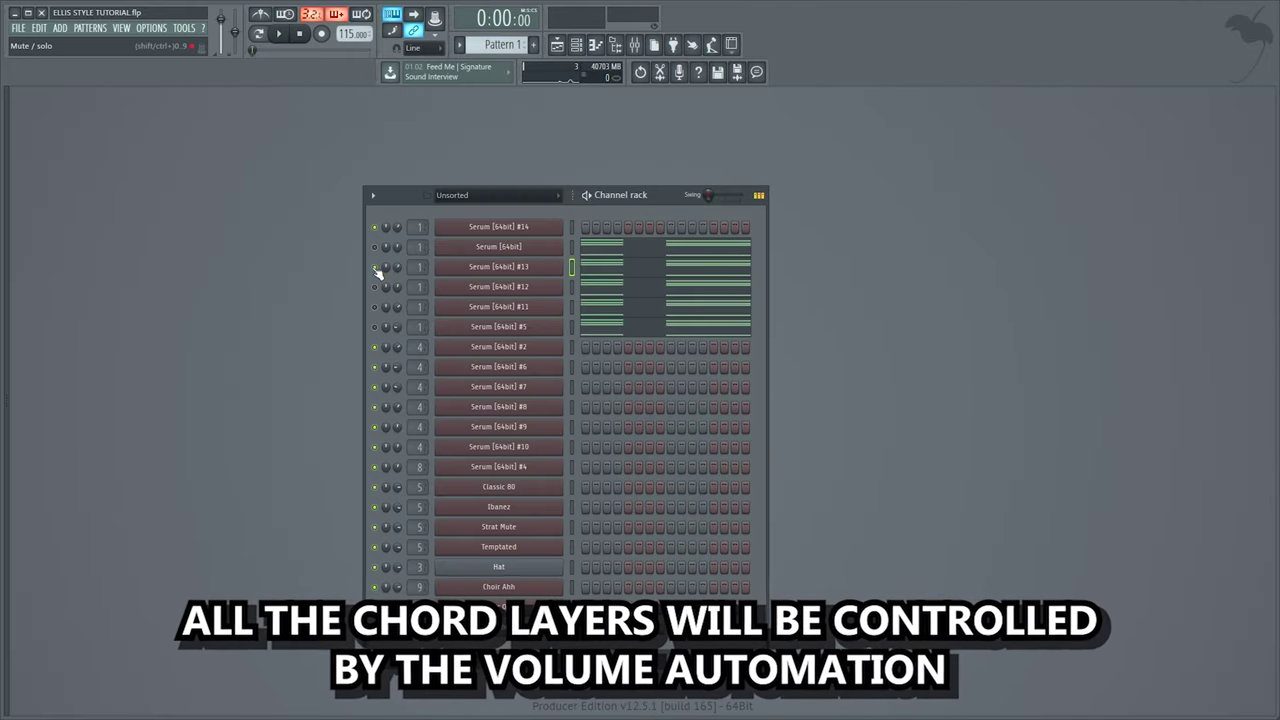
pyautogui.press('space')
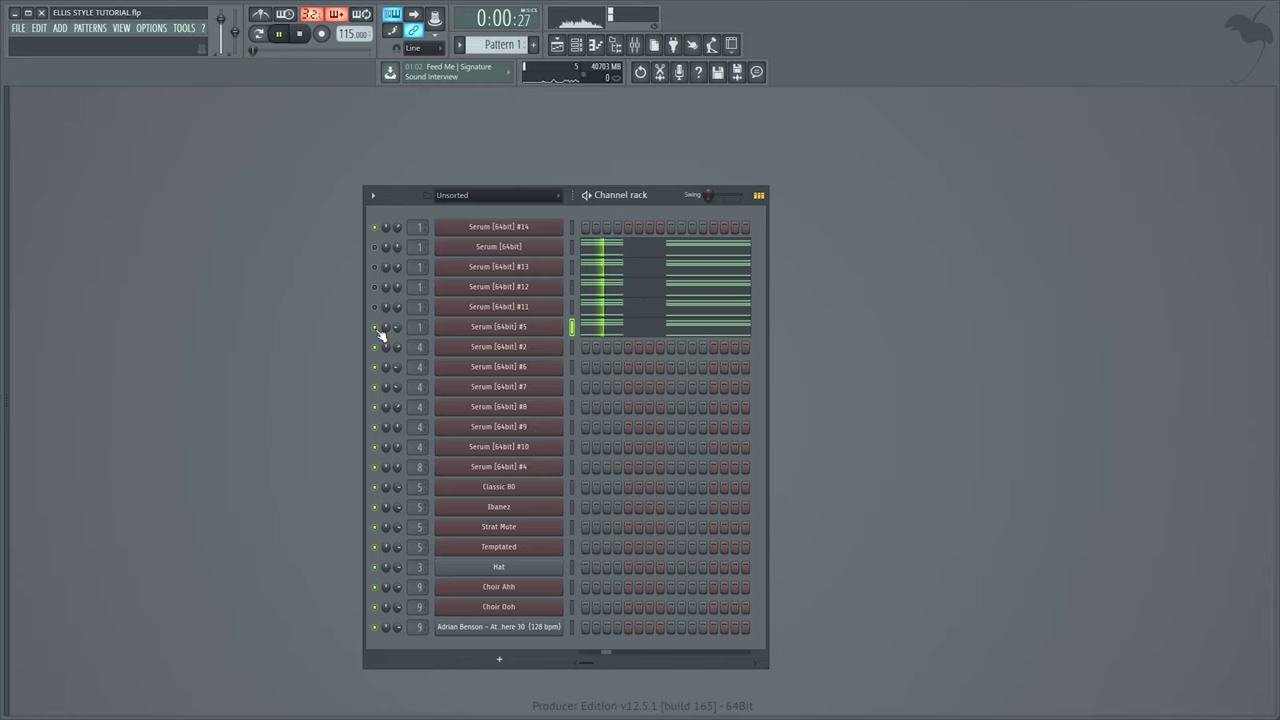
pyautogui.press('space')
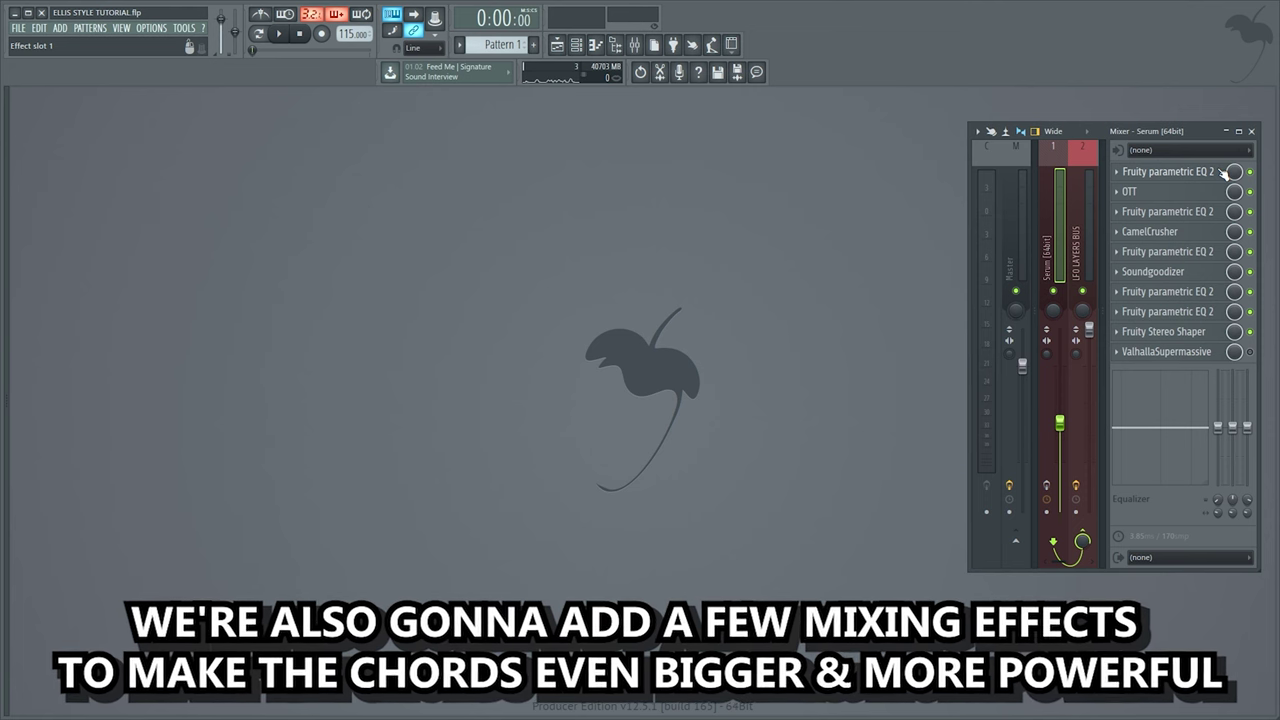
# Inspect the chord channel's mixer effects one after another, from the first Fruity parametric EQ 2 through OTT, CamelCrusher and Soundgoodizer to Fruity Stereo Shaper
pyautogui.click(1220, 172)
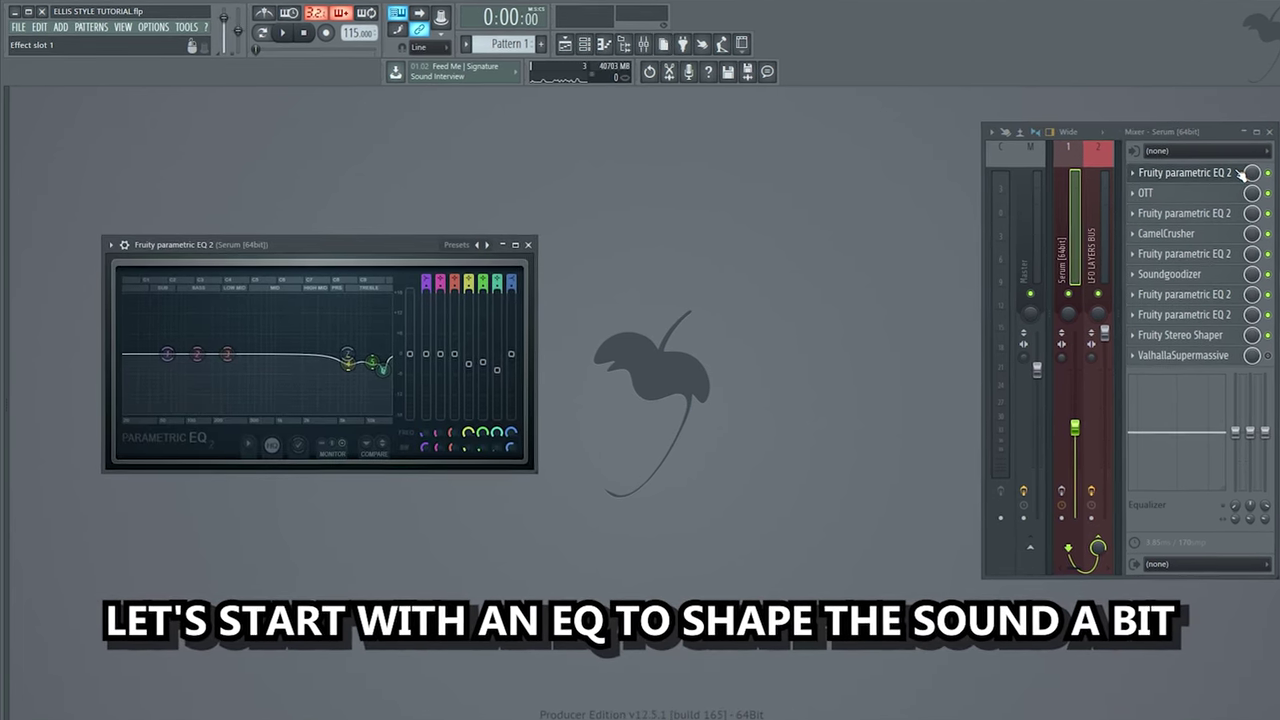
pyautogui.click(1235, 193)
pyautogui.click(1226, 214)
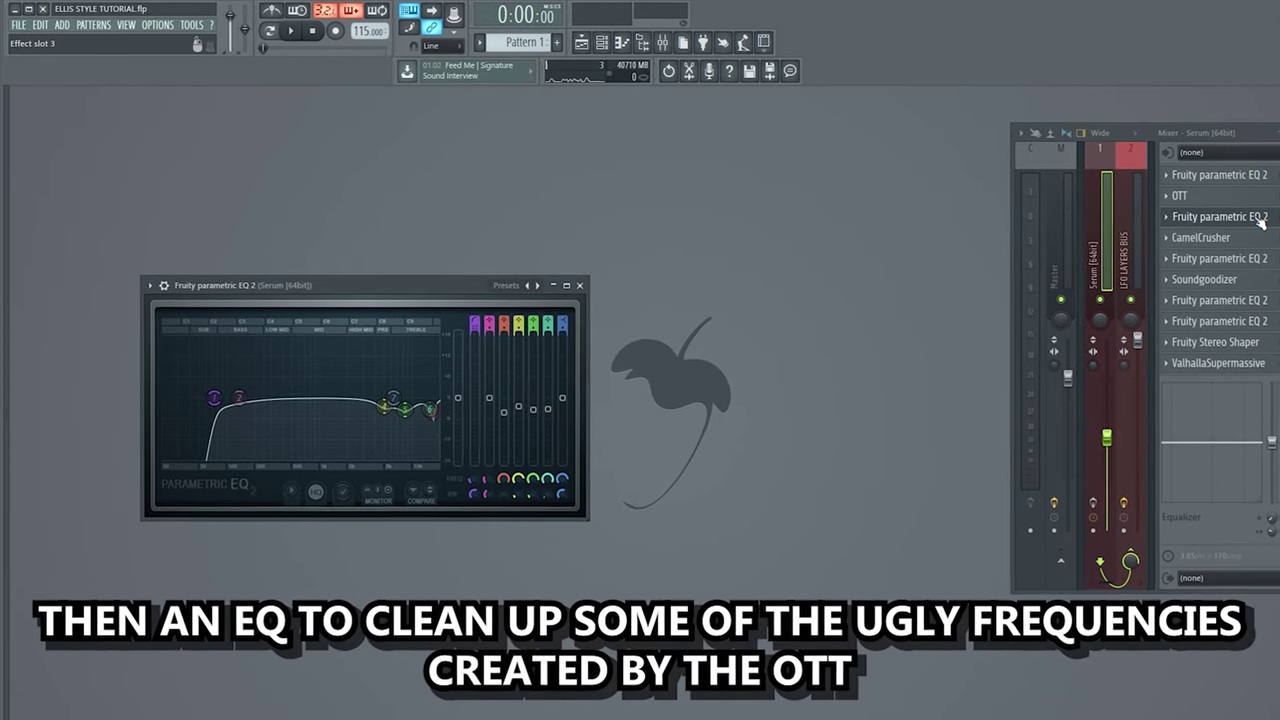
pyautogui.click(1256, 237)
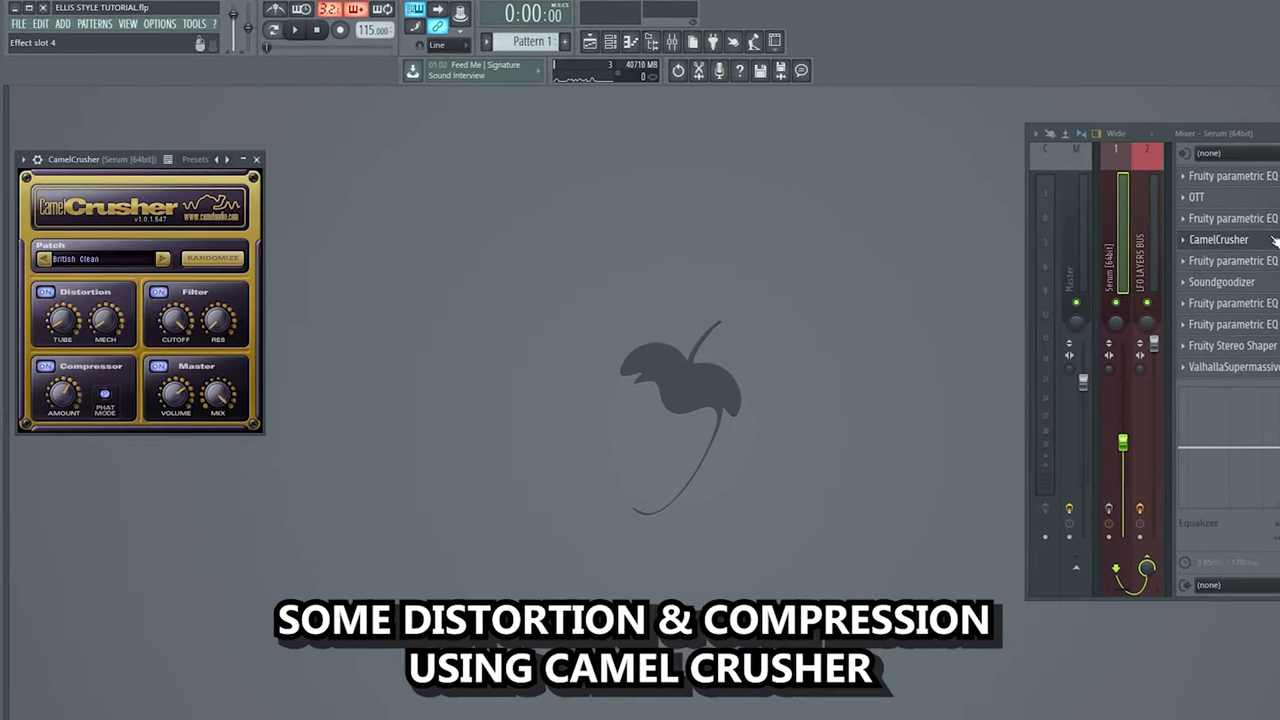
pyautogui.click(1270, 260)
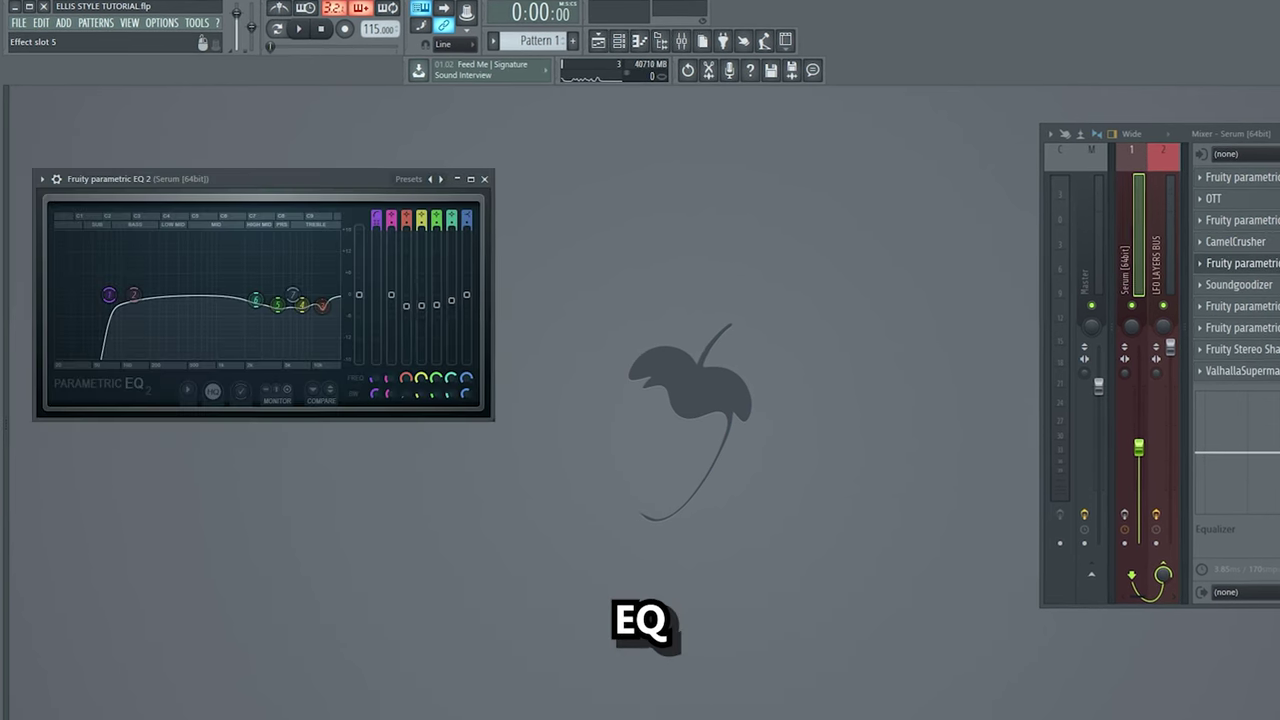
pyautogui.click(1260, 284)
pyautogui.click(1250, 308)
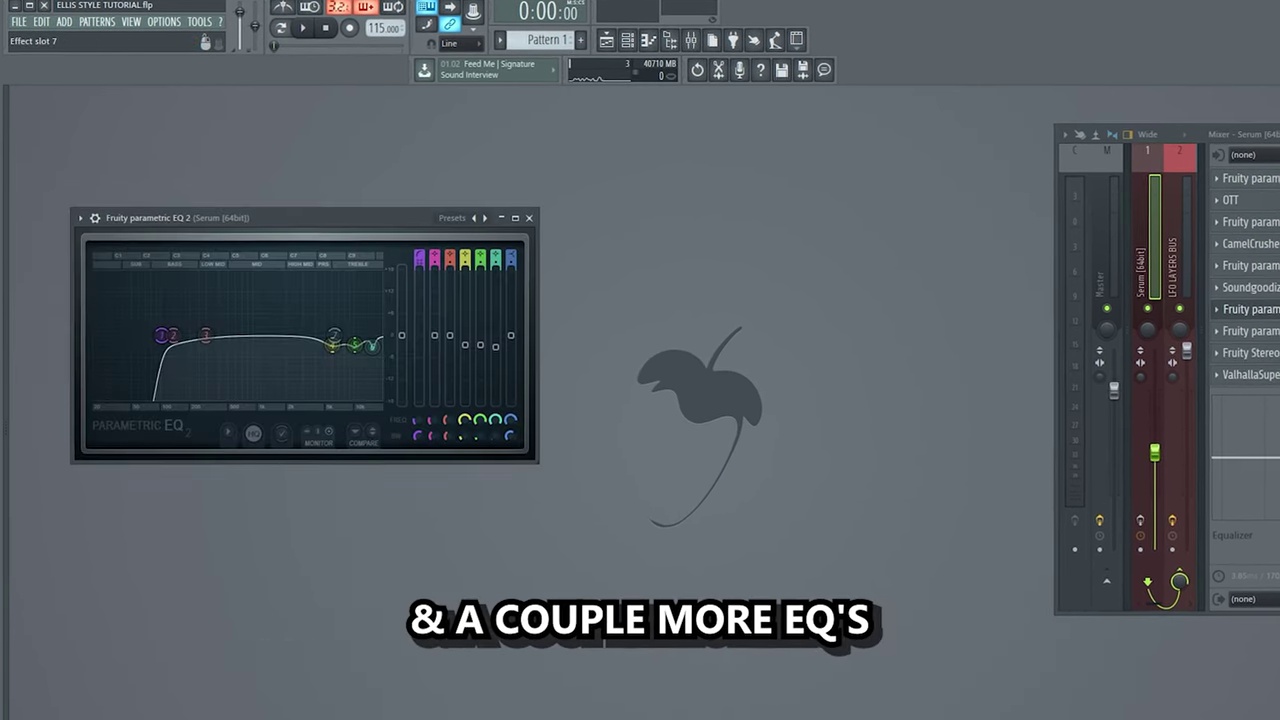
pyautogui.click(1250, 330)
pyautogui.click(1250, 352)
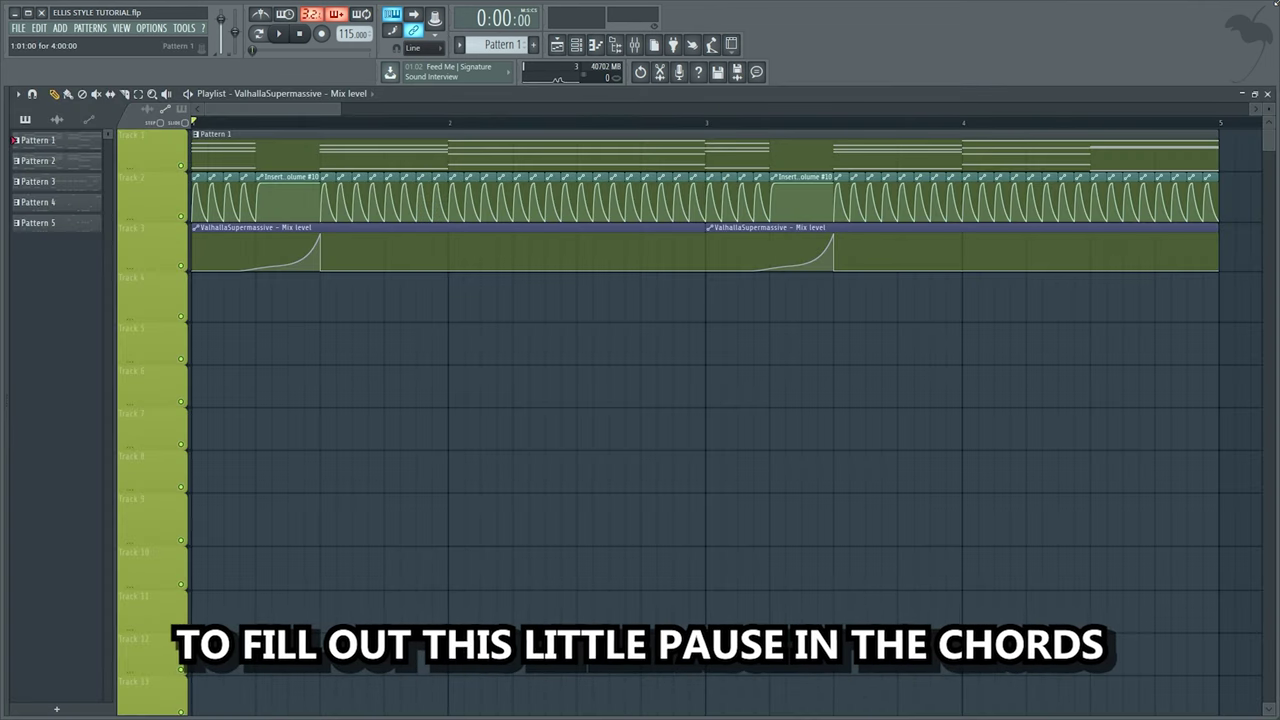
# Play the chords with the ValhallaSupermassive mix level automation and with the Serum channel pitch automation added
pyautogui.press('space')
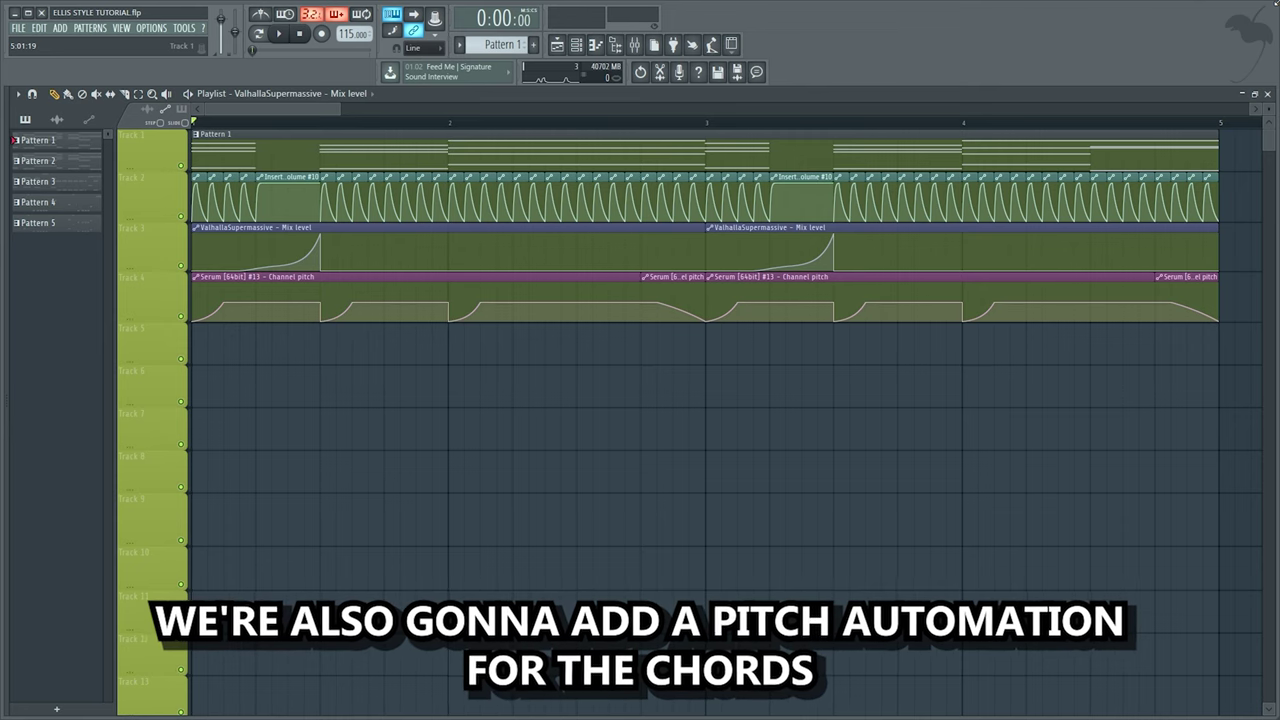
pyautogui.press('space')
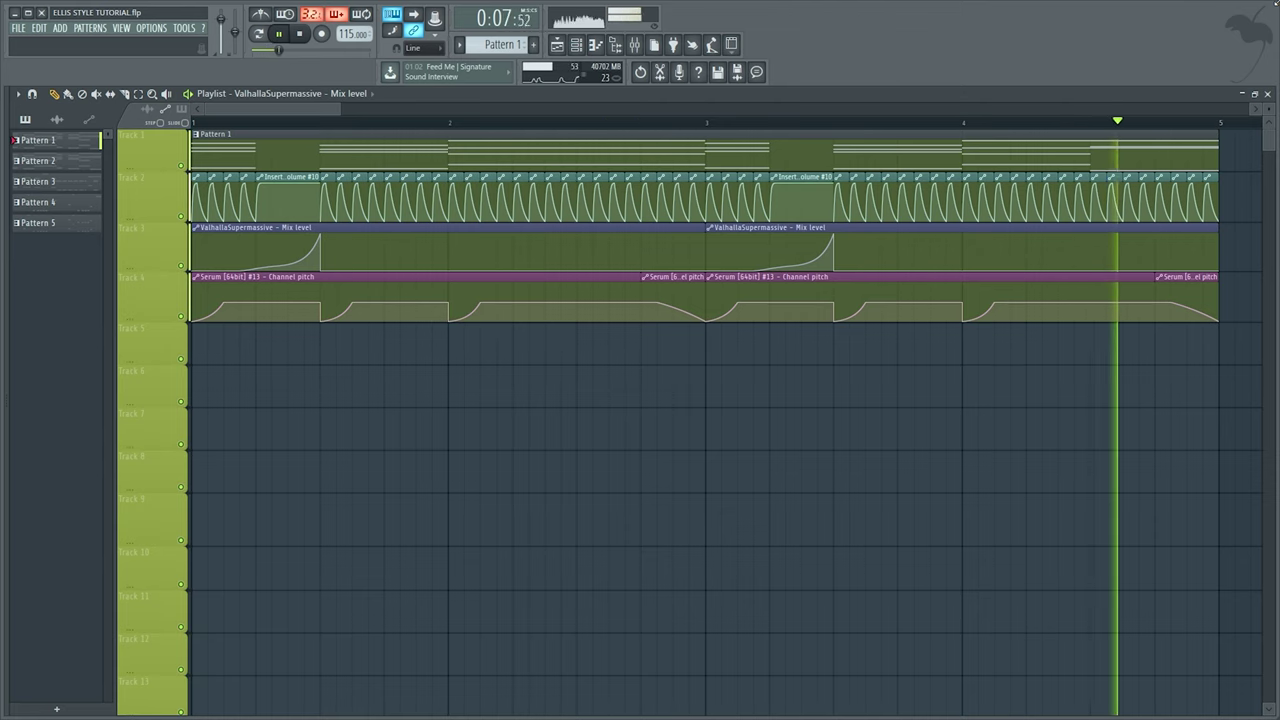
pyautogui.press('space')
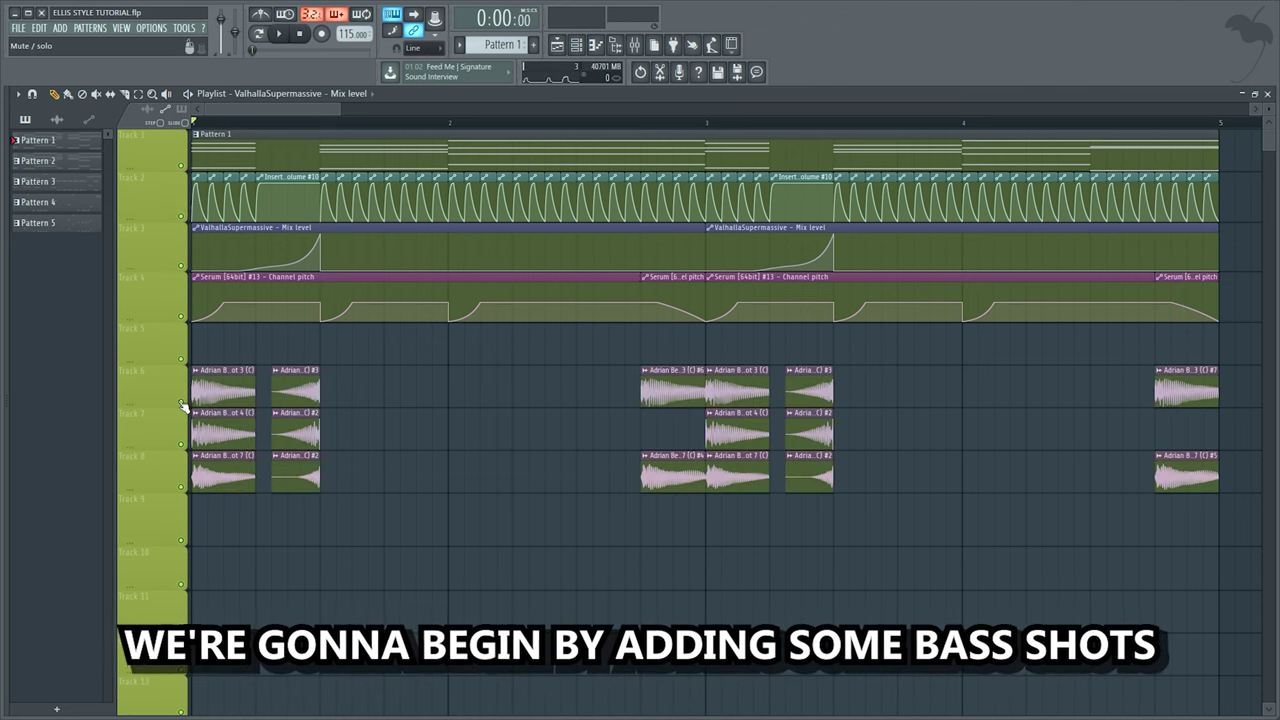
# Solo the three bass shot tracks, Track 6, Track 7 and Track 8, one at a time and listen to each
pyautogui.keyDown('ctrl'); pyautogui.click(181, 403); pyautogui.keyUp('ctrl')
pyautogui.press('space')
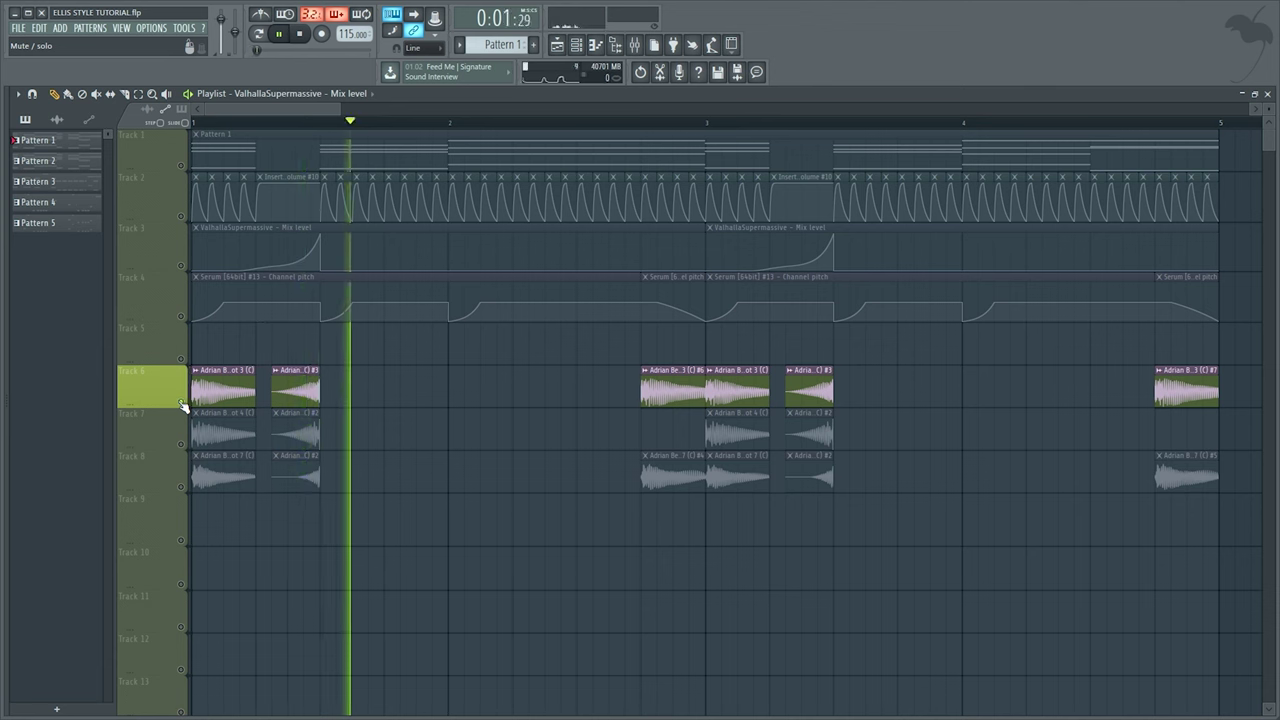
pyautogui.press('space')
pyautogui.keyDown('ctrl'); pyautogui.click(181, 446); pyautogui.keyUp('ctrl')
pyautogui.press('space')
pyautogui.press('space')
pyautogui.keyDown('ctrl'); pyautogui.click(181, 489); pyautogui.keyUp('ctrl')
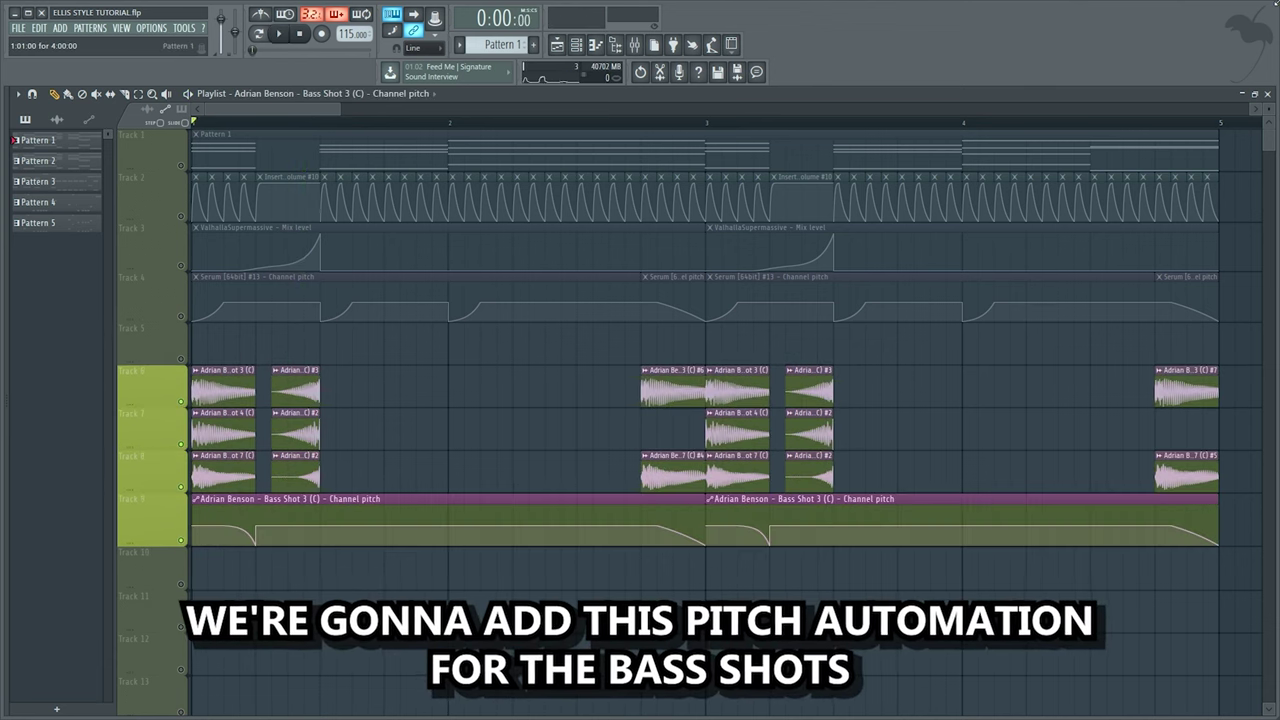
# Listen to the bass shots with their channel pitch automation, on their own and together with the chords
pyautogui.press('space')
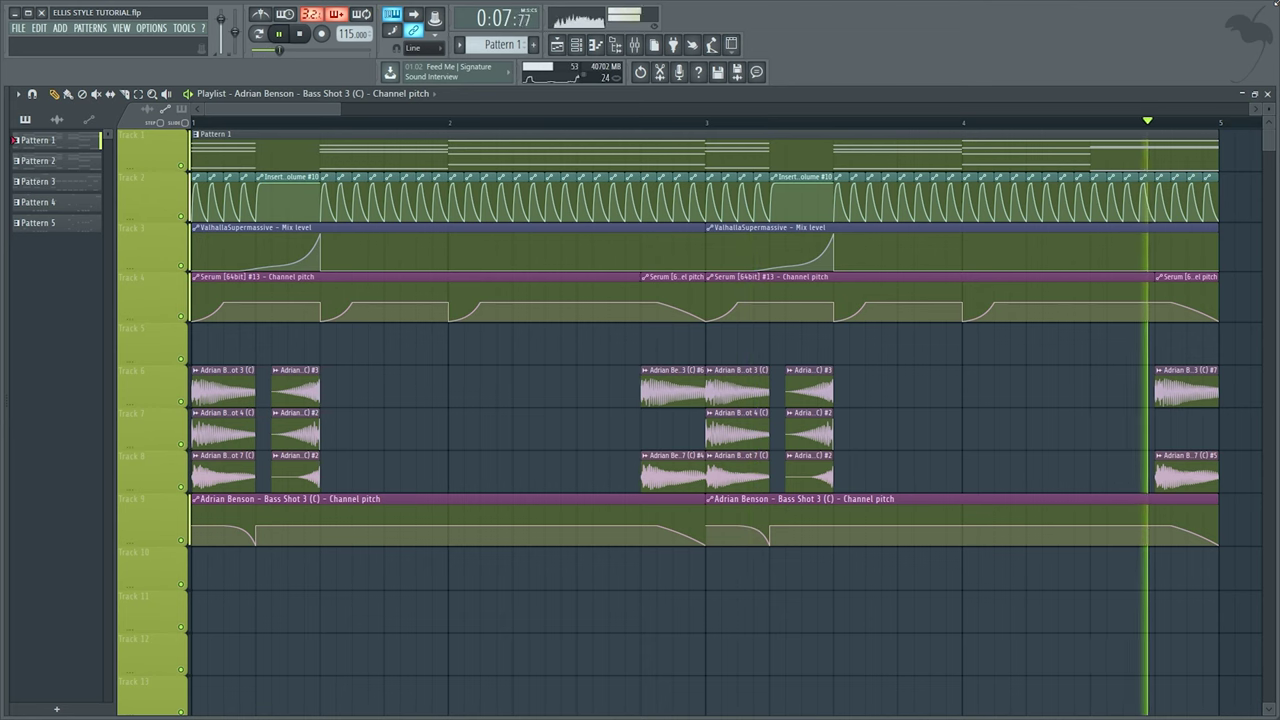
pyautogui.press('space')
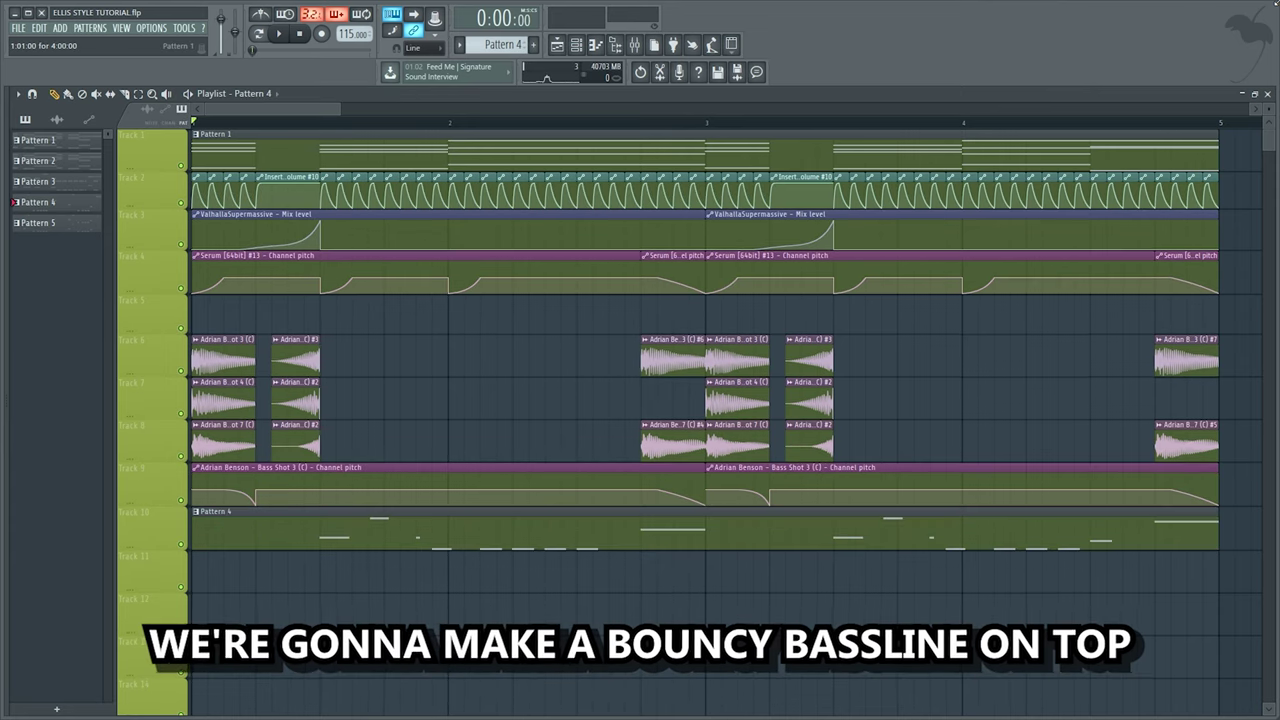
# Play the Pattern 4 bassline in the playlist, audition the bass layers and review the Serum #2 notes in the piano roll
pyautogui.press('space')
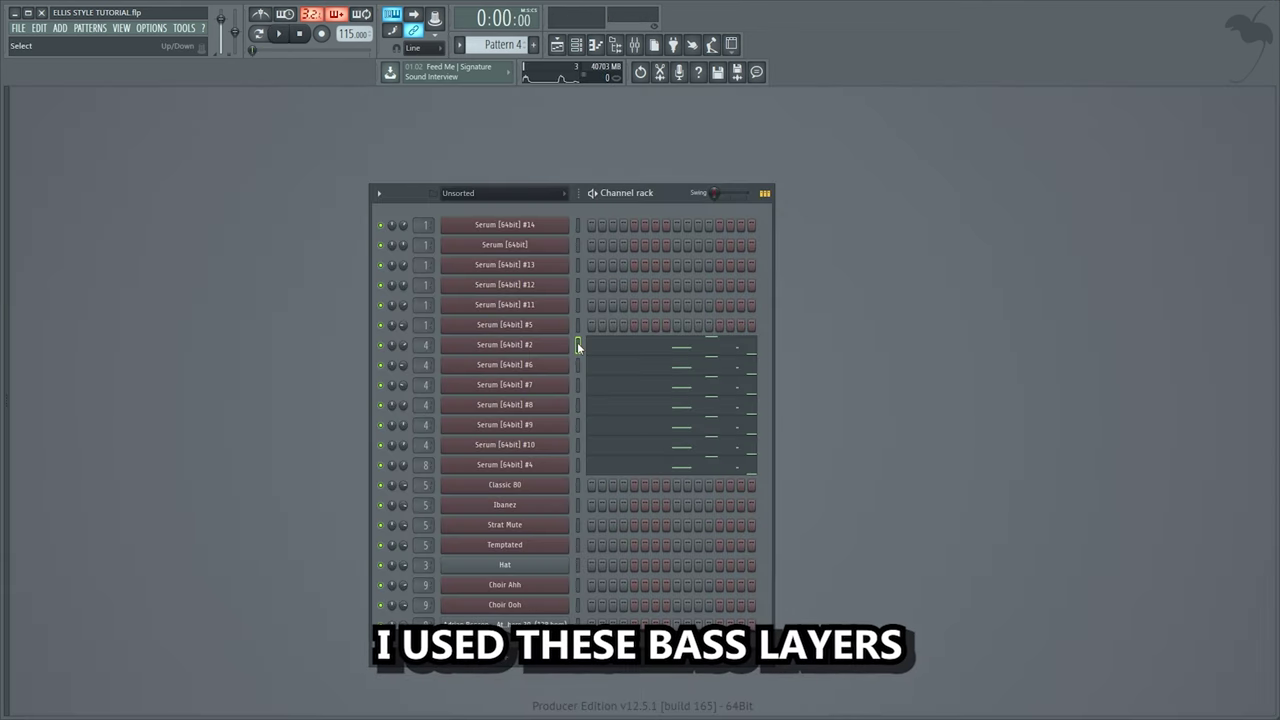
pyautogui.press('n')
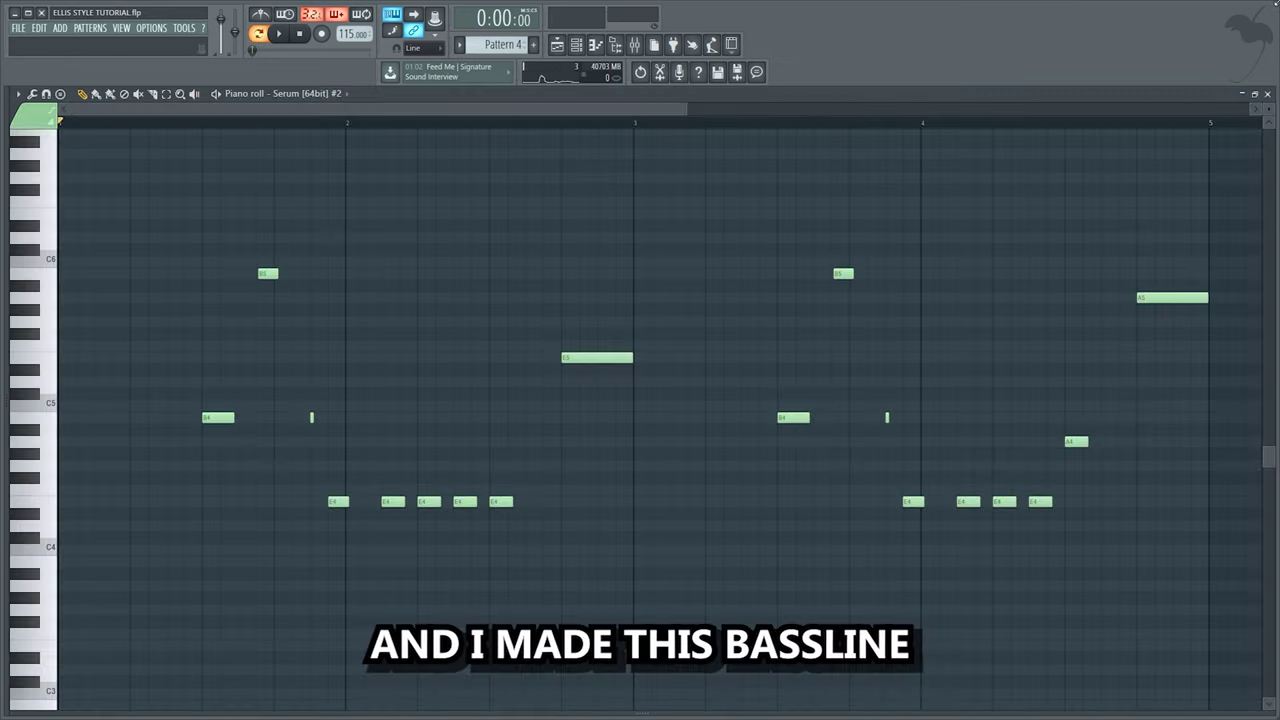
pyautogui.press('space')
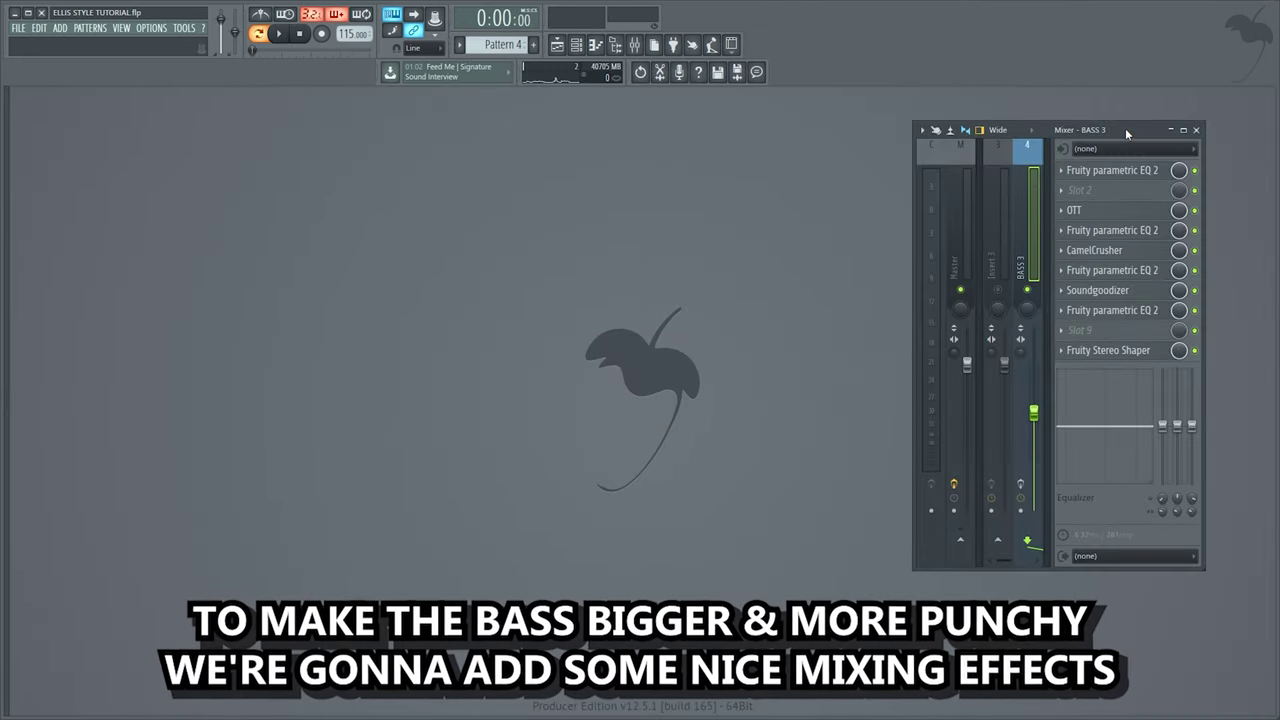
# Inspect the effects on the BASS 3 mixer track that holds the Serum layers, including the EQs, OTT, CamelCrusher, Soundgoodizer and Fruity Stereo Shaper
pyautogui.click(1139, 172)
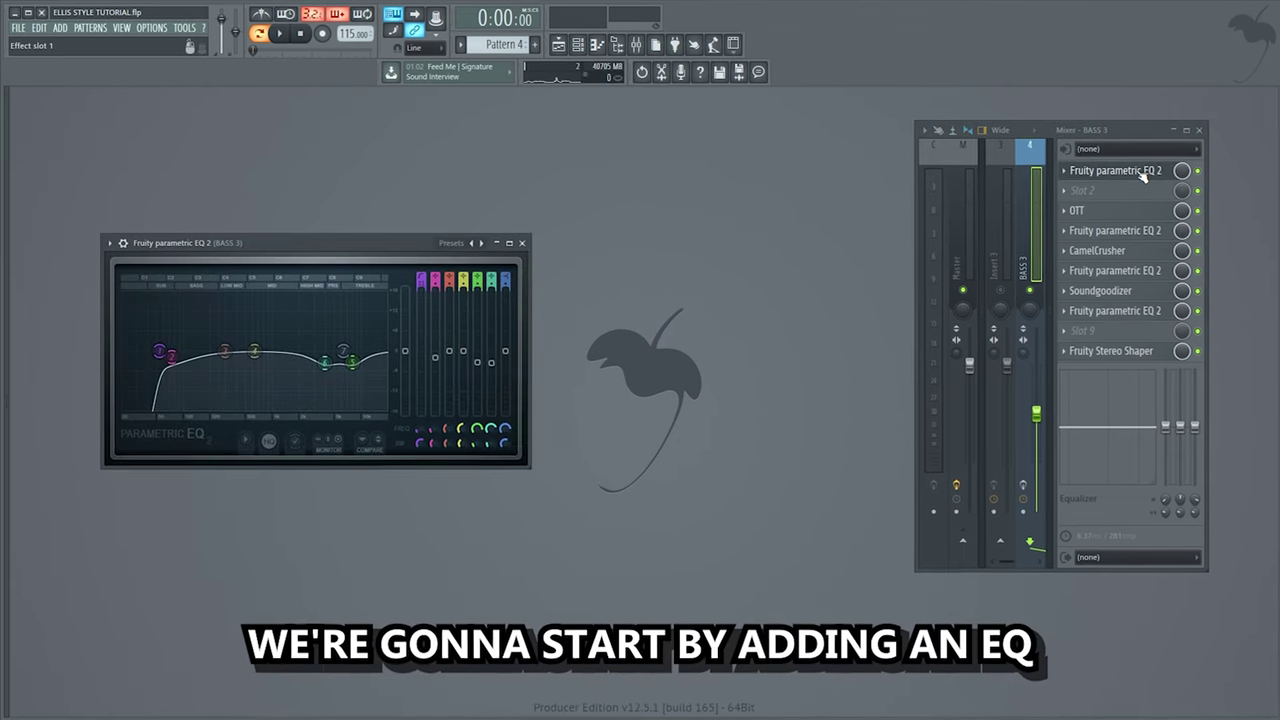
pyautogui.click(1158, 211)
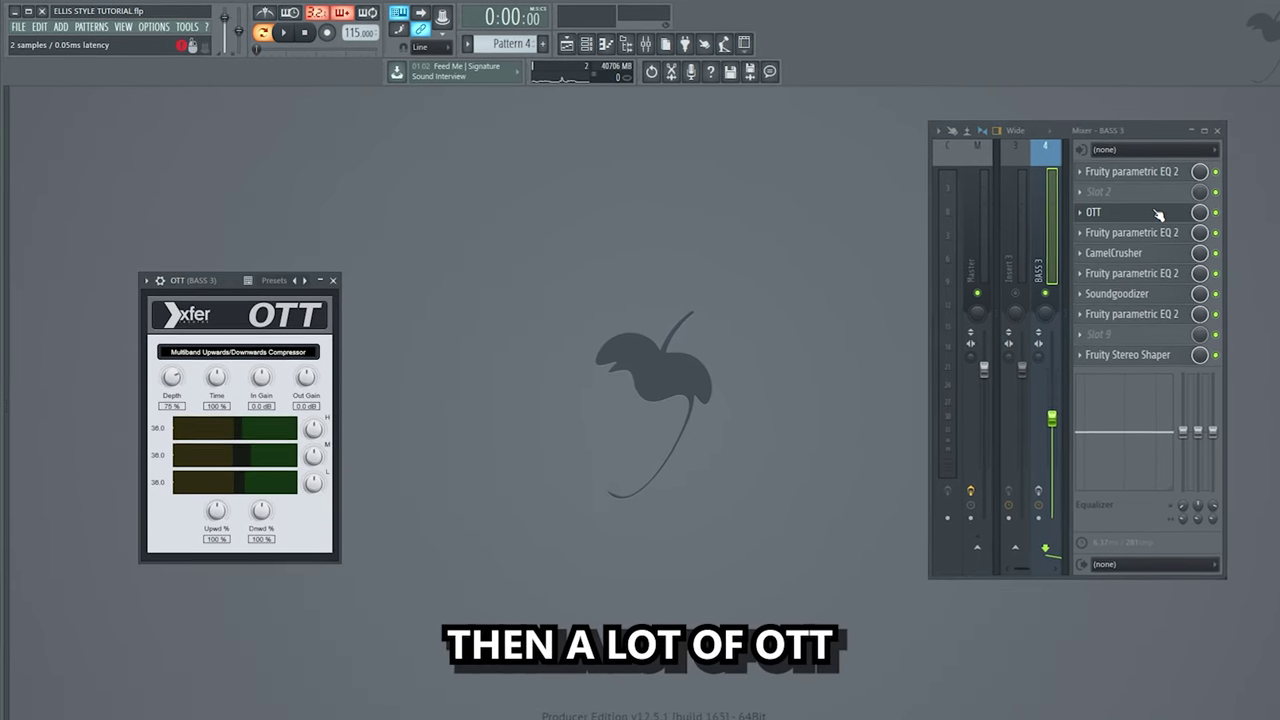
pyautogui.click(1150, 231)
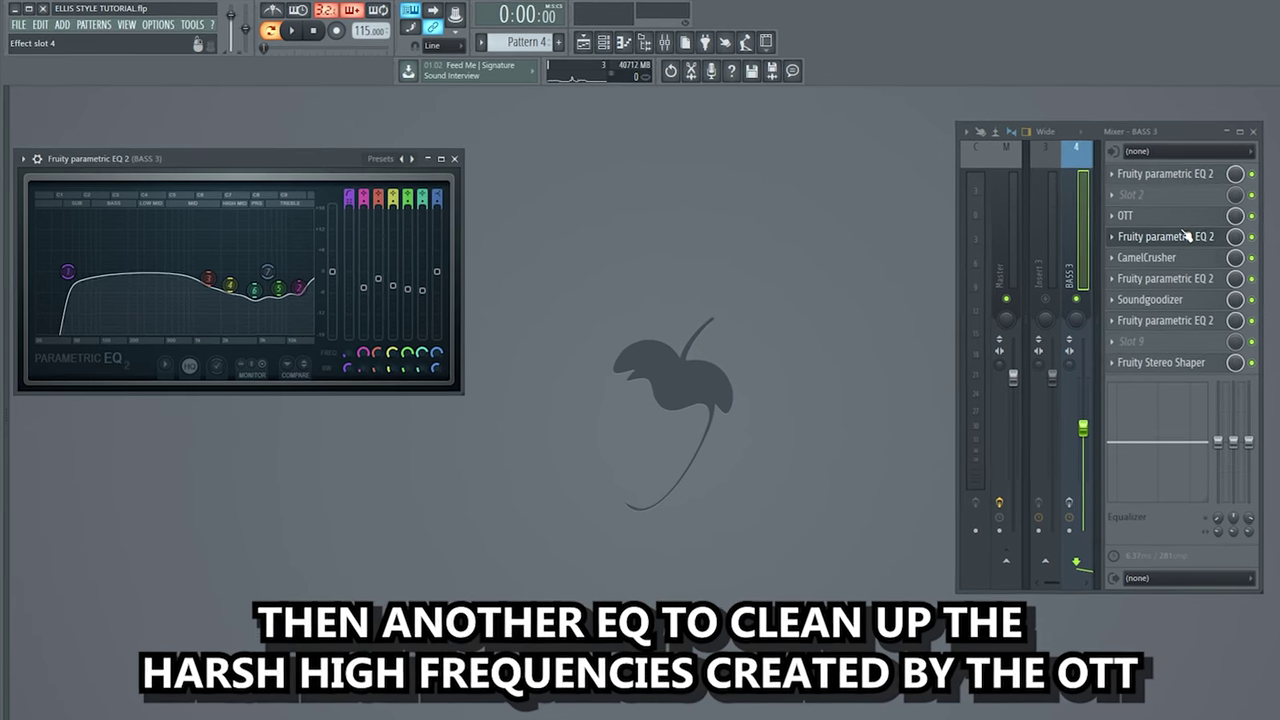
pyautogui.click(1180, 256)
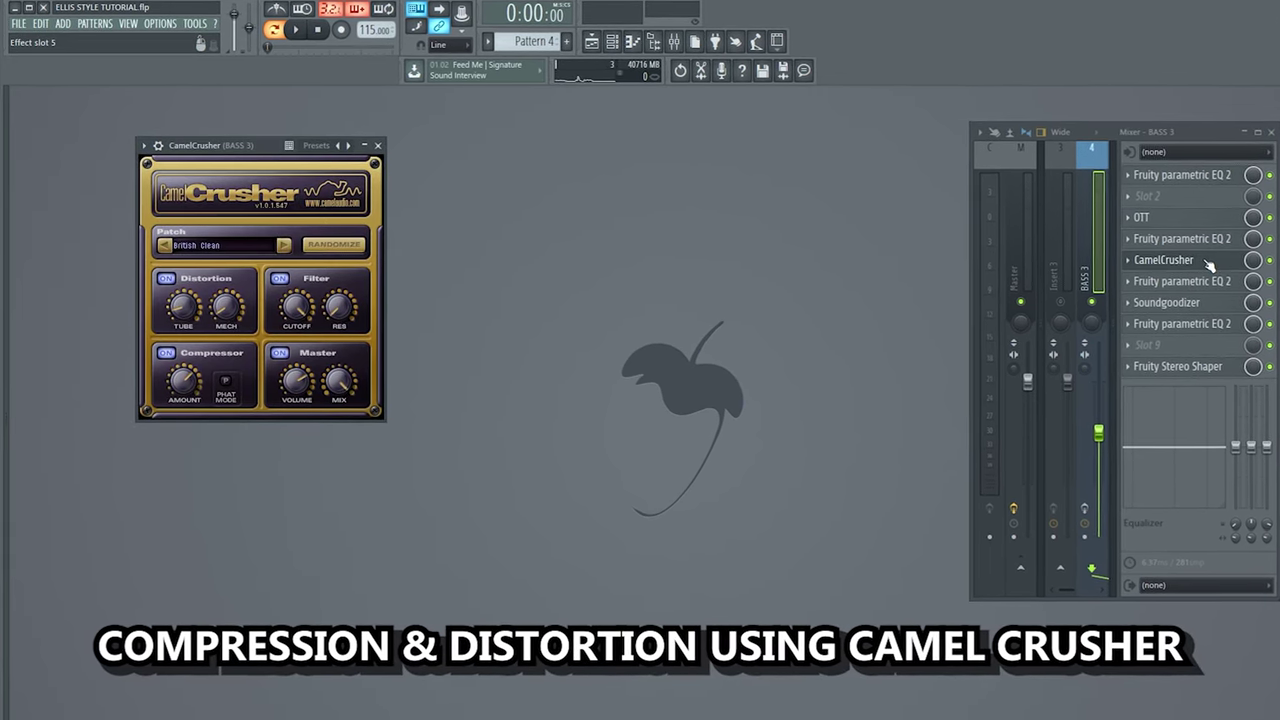
pyautogui.click(1205, 280)
pyautogui.click(1196, 301)
pyautogui.click(1212, 326)
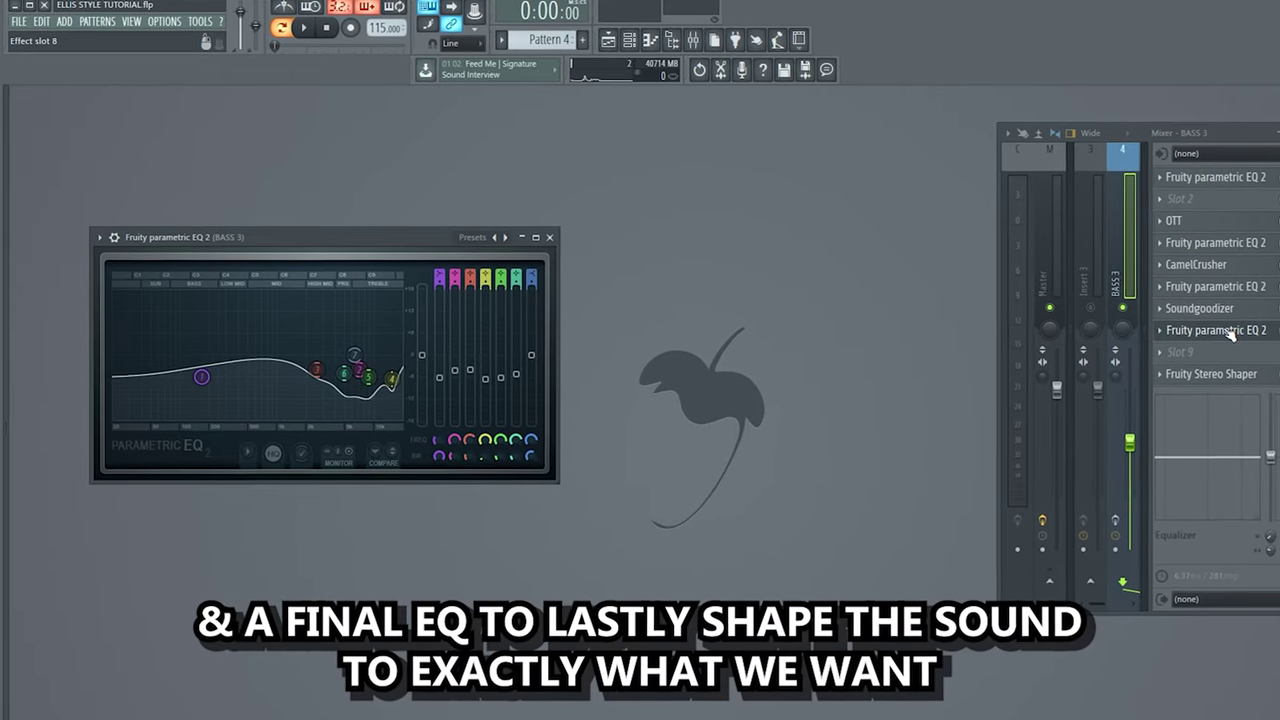
pyautogui.click(1240, 376)
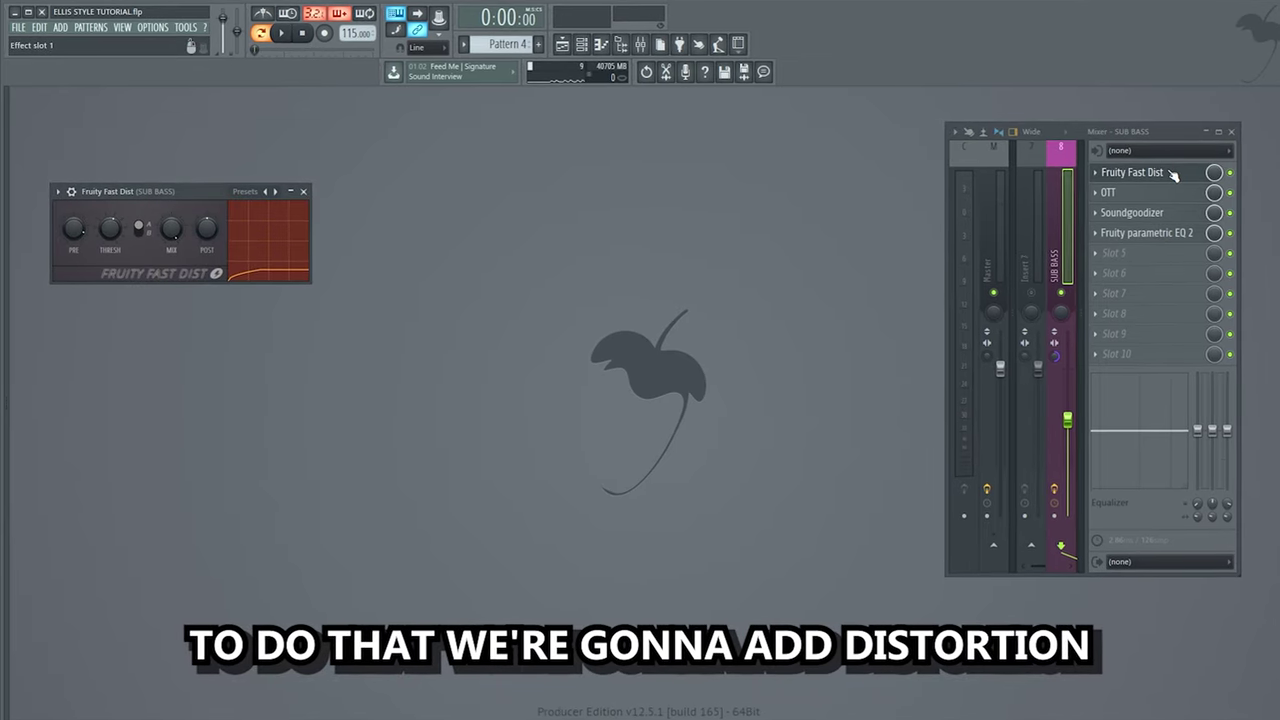
# Inspect the OTT, Soundgoodizer and Fruity parametric EQ 2 effects on the SUB BASS mixer track
pyautogui.click(1173, 198)
pyautogui.click(1170, 213)
pyautogui.click(1170, 234)
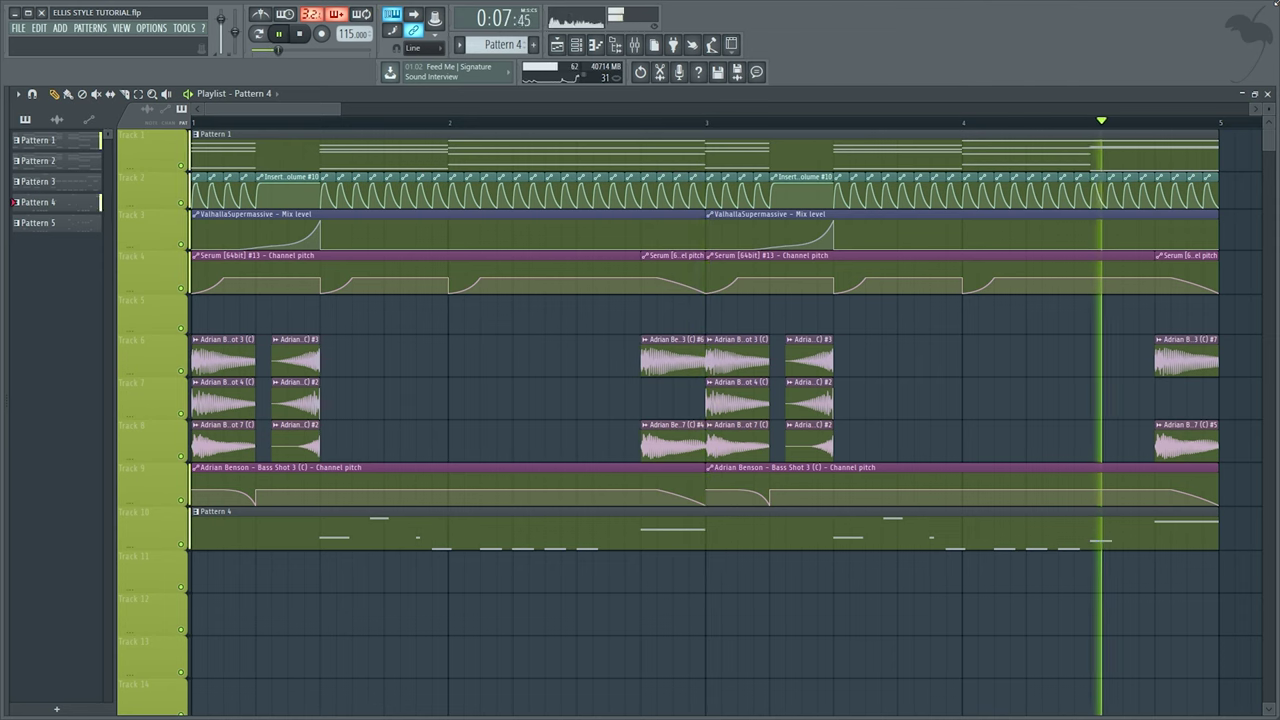
# Stop the full playback, solo the Pattern 5 bass guitar part on Track 11 and listen to it
pyautogui.press('space')
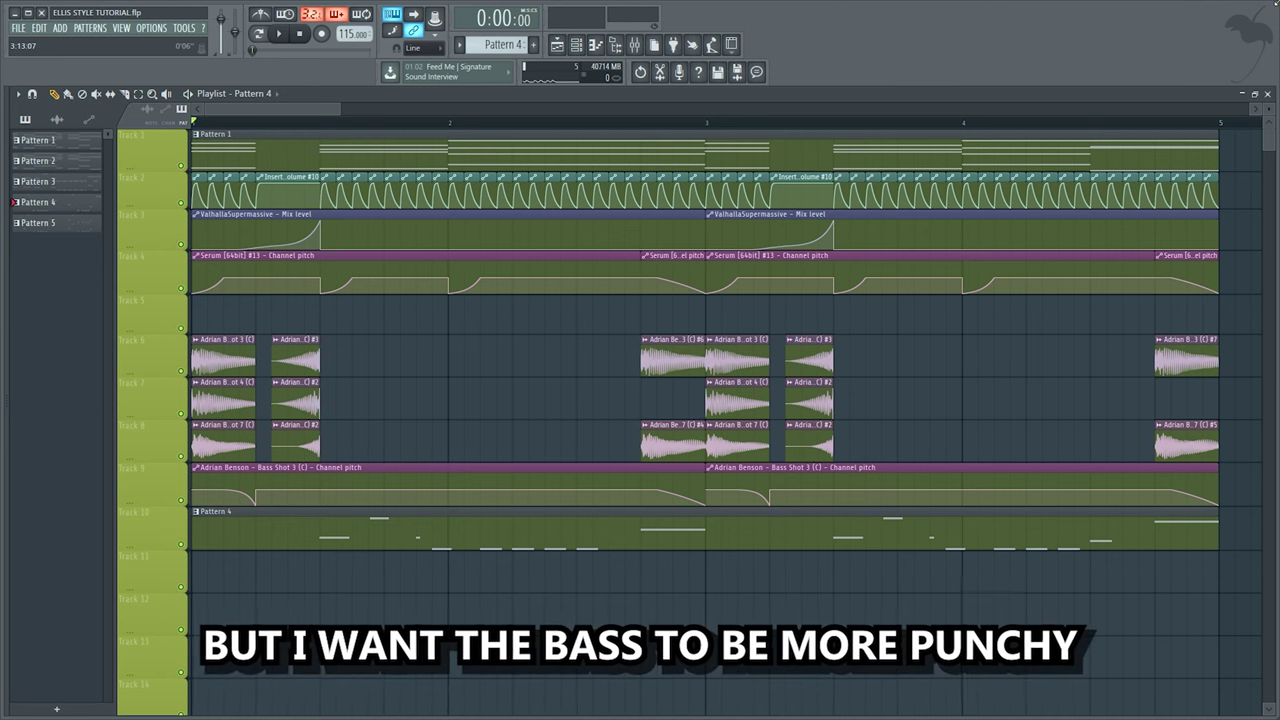
pyautogui.keyDown('ctrl'); pyautogui.click(181, 588); pyautogui.keyUp('ctrl')
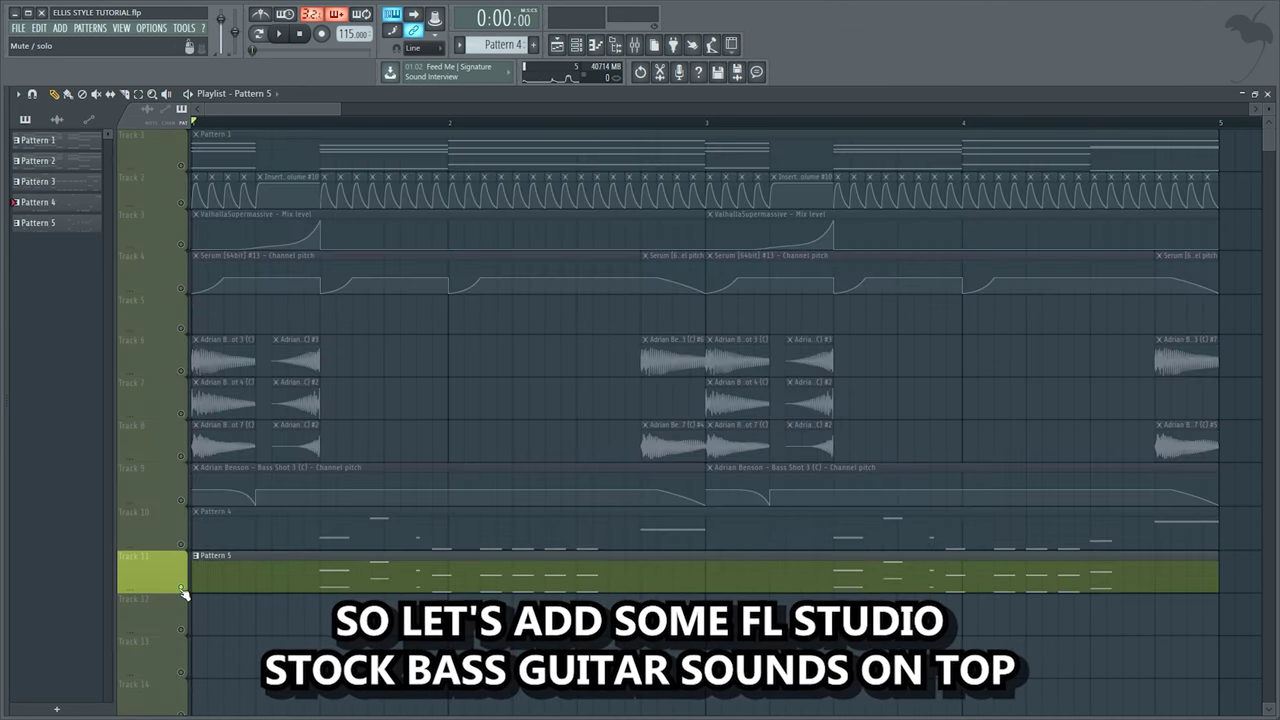
pyautogui.press('space')
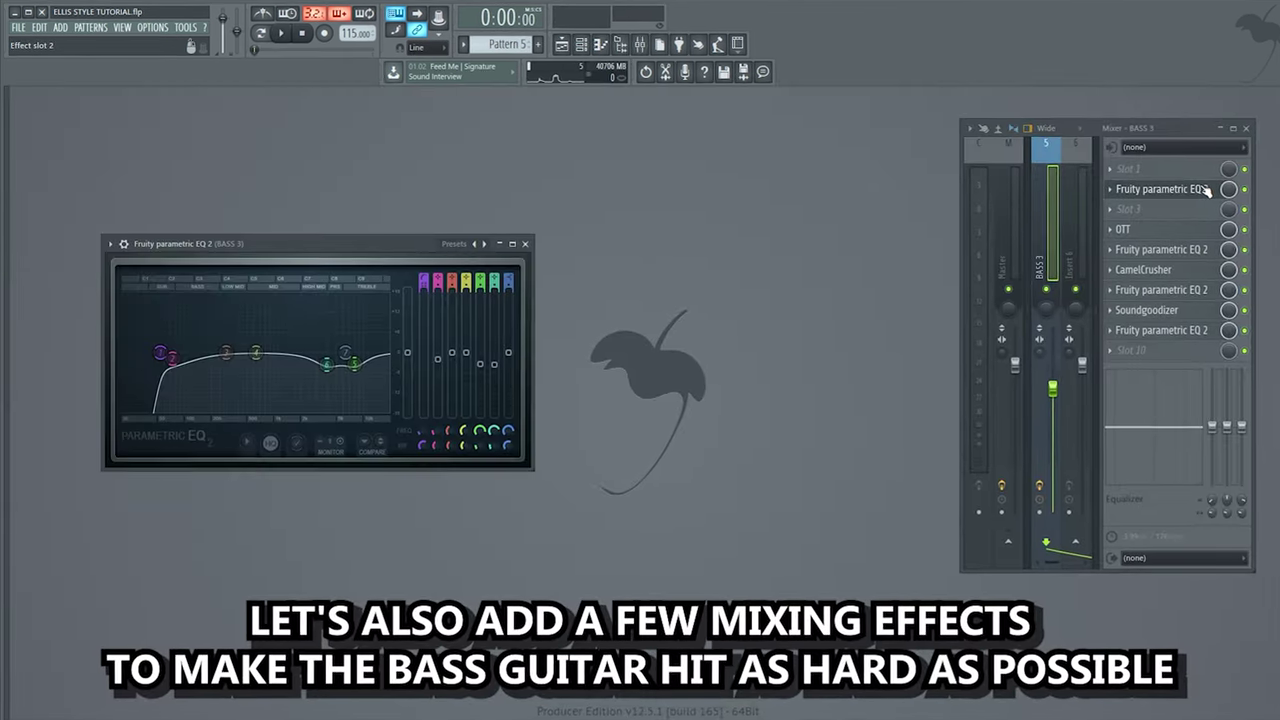
# Inspect the bass guitar's mixer effects from OTT through CamelCrusher and Soundgoodizer to the last Fruity parametric EQ 2
pyautogui.click(1207, 237)
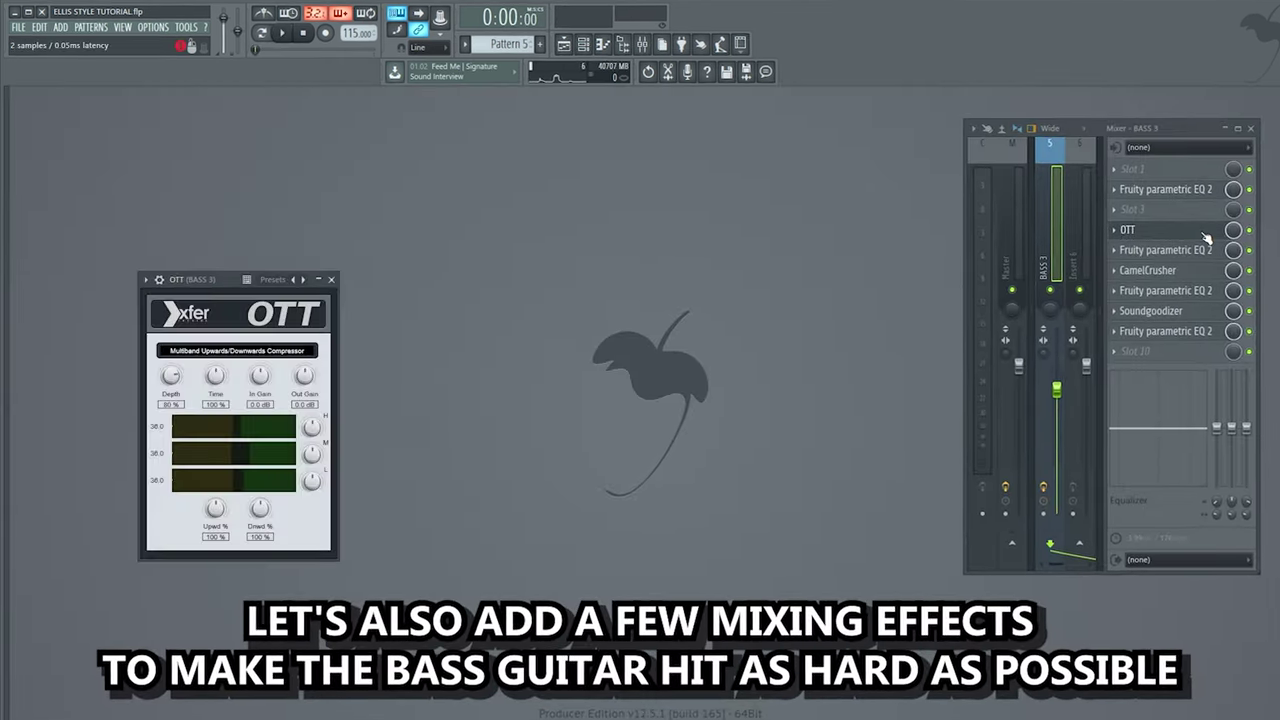
pyautogui.click(1210, 250)
pyautogui.click(1215, 270)
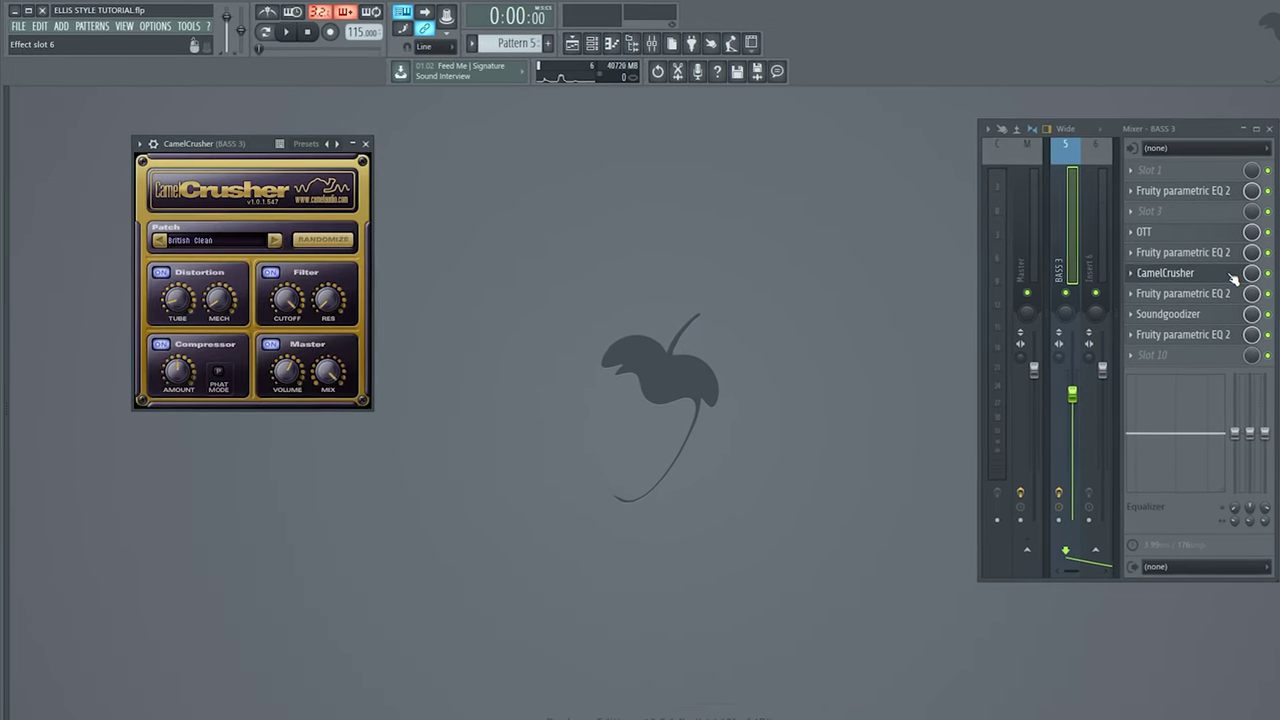
pyautogui.click(1222, 293)
pyautogui.click(1222, 314)
pyautogui.click(1222, 334)
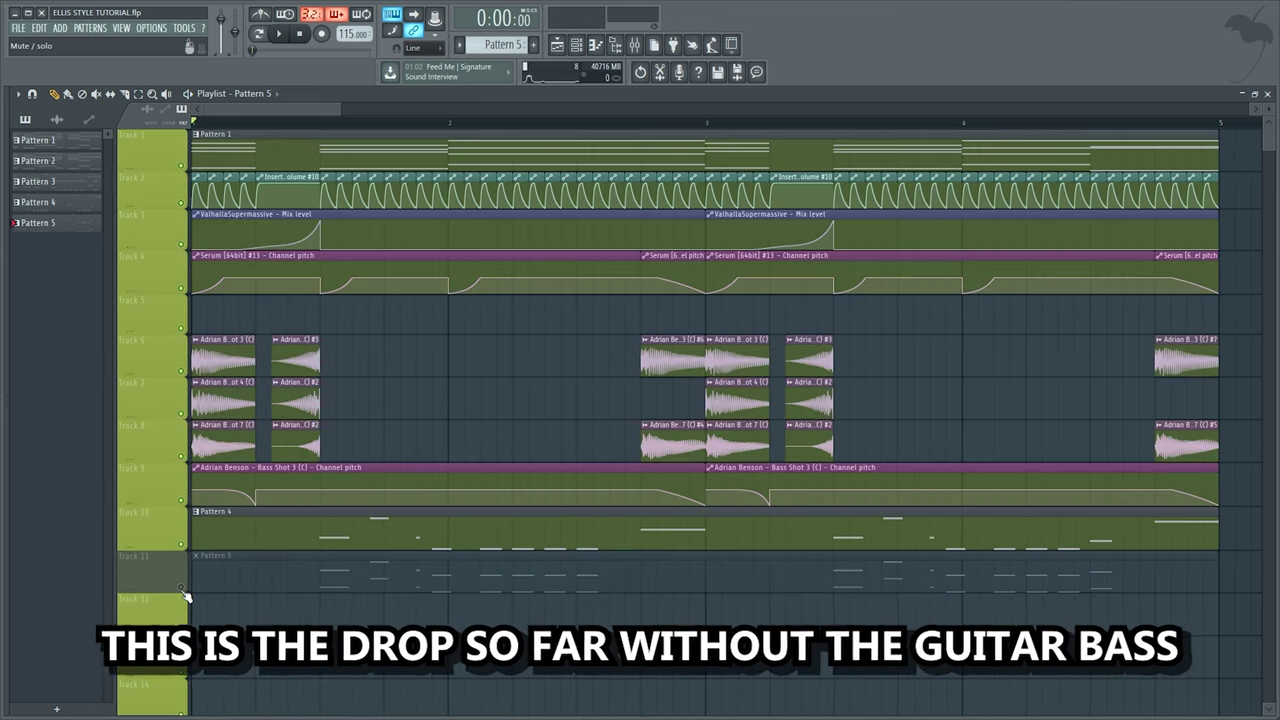
# Compare the drop with the Pattern 5 bass guitar muted and with it playing on top
pyautogui.press('space')
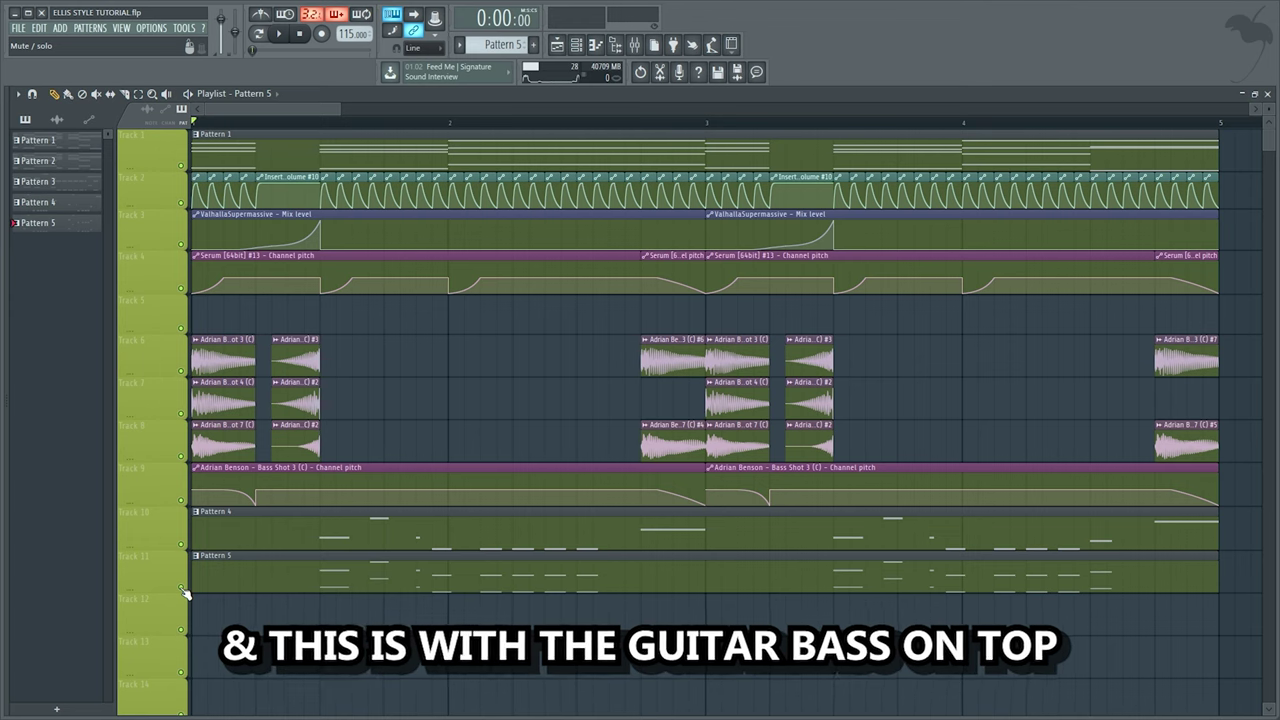
pyautogui.press('space')
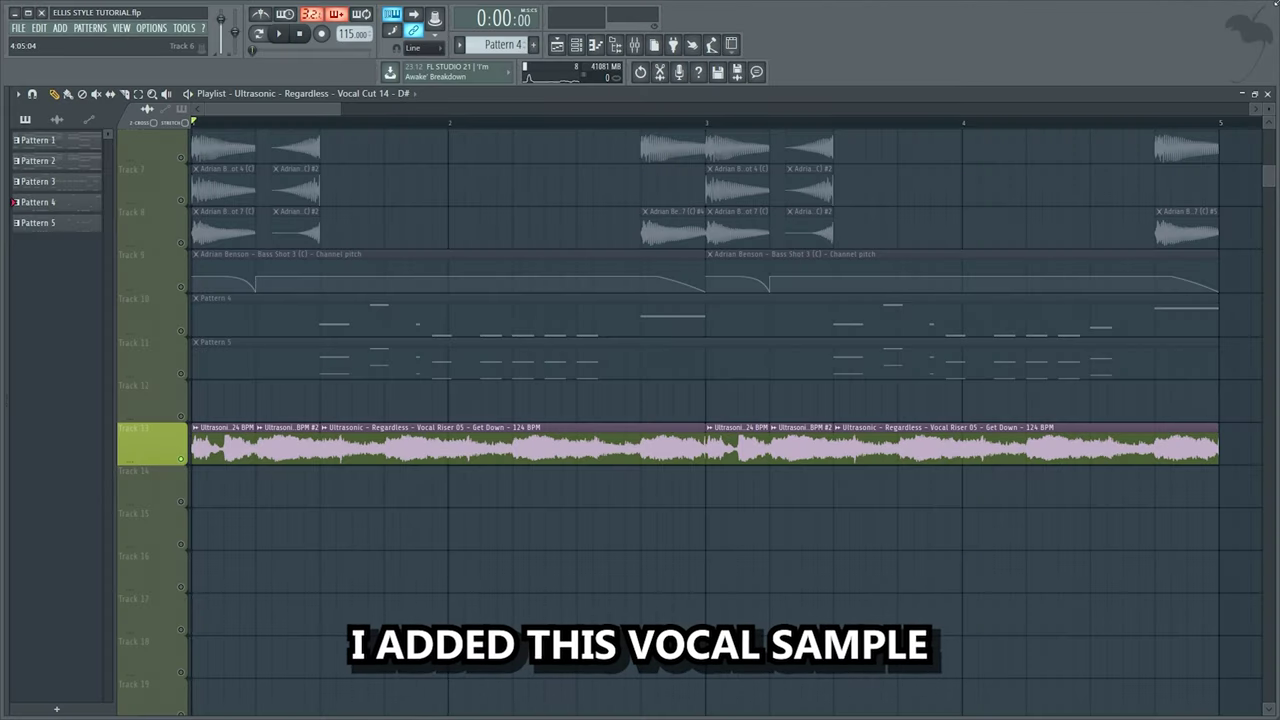
# Listen to the vocal riser sample on Track 13 and to each vocal shot layer on Tracks 15, 16 and 17 soloed
pyautogui.press('space')
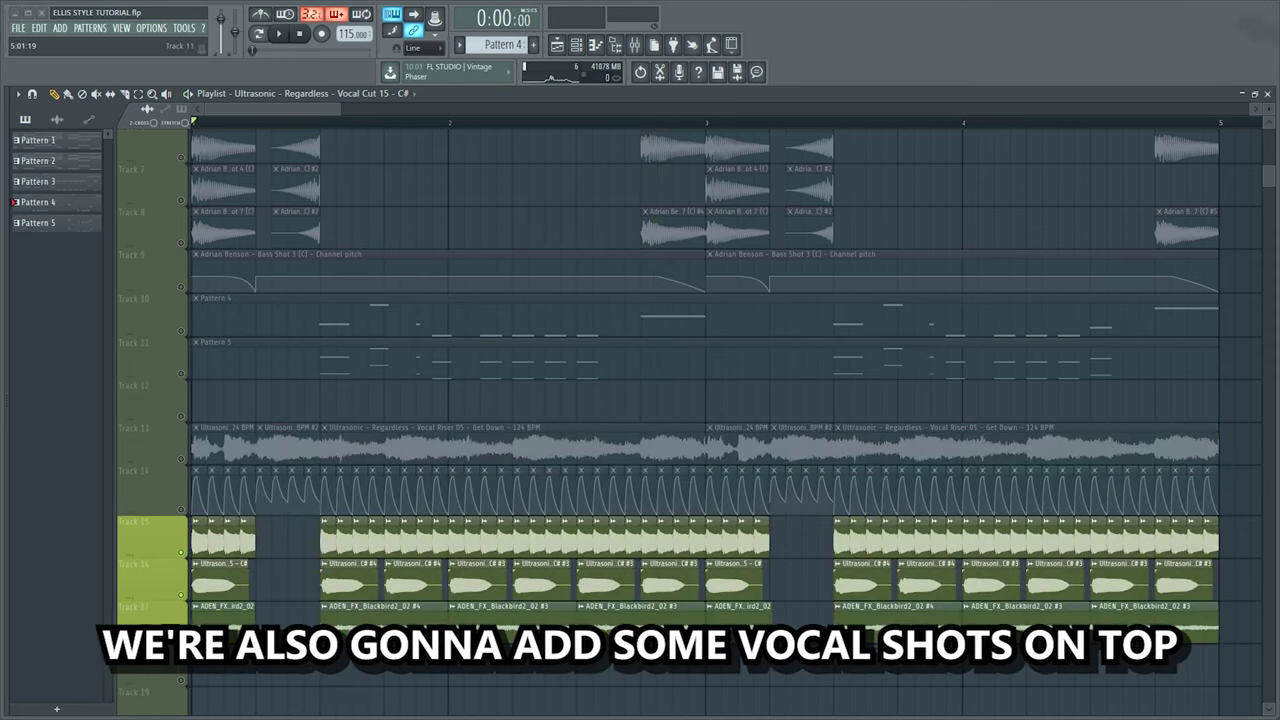
pyautogui.keyDown('ctrl'); pyautogui.click(181, 552); pyautogui.keyUp('ctrl')
pyautogui.press('space')
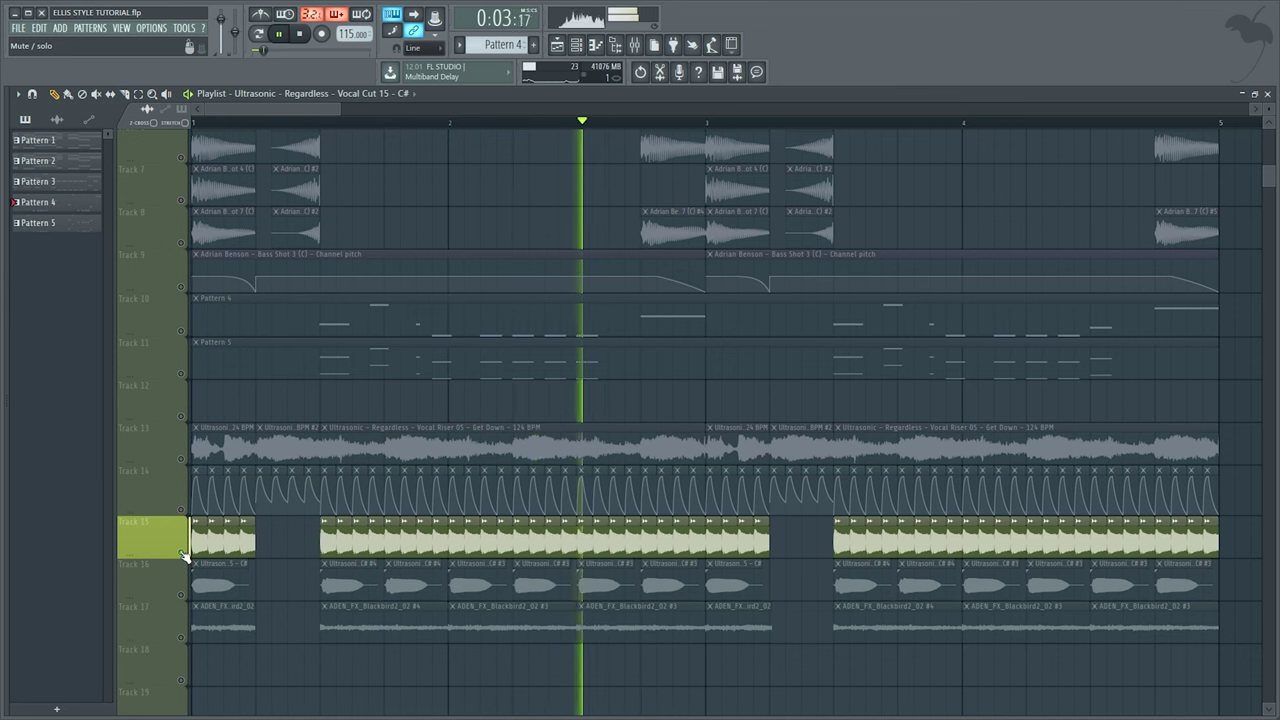
pyautogui.keyDown('ctrl'); pyautogui.click(181, 595); pyautogui.keyUp('ctrl')
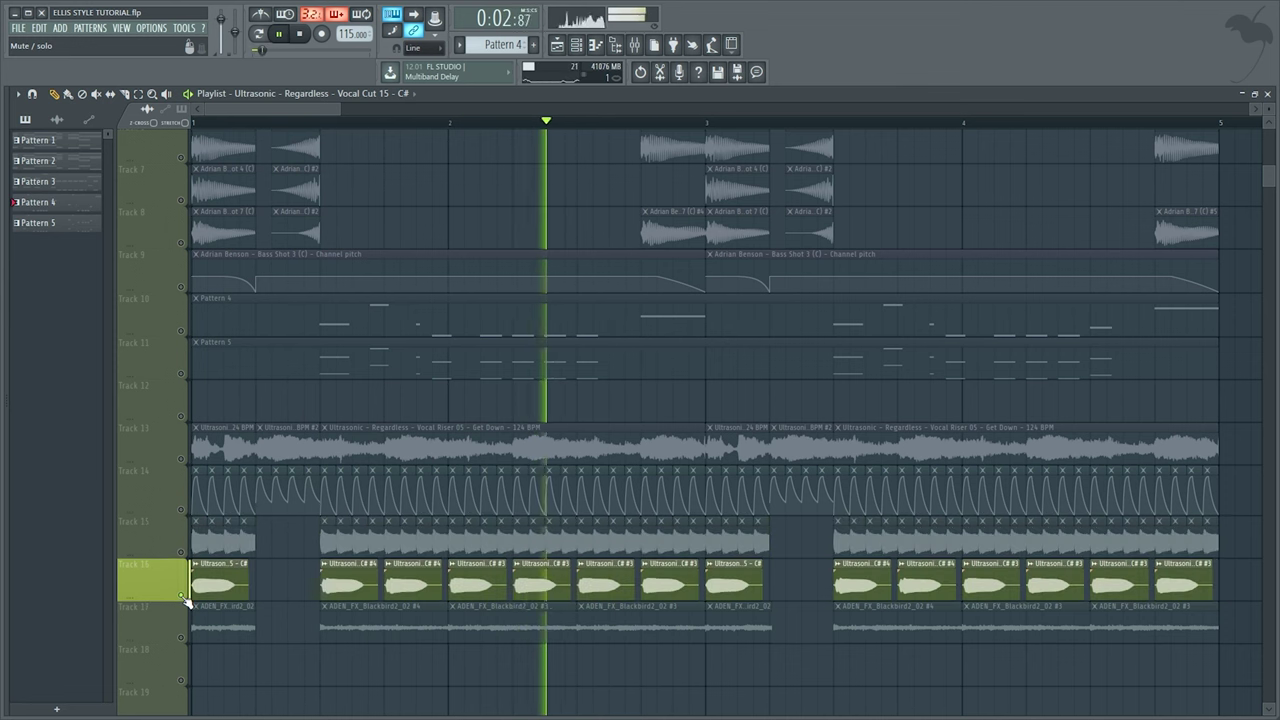
pyautogui.keyDown('ctrl'); pyautogui.click(181, 638); pyautogui.keyUp('ctrl')
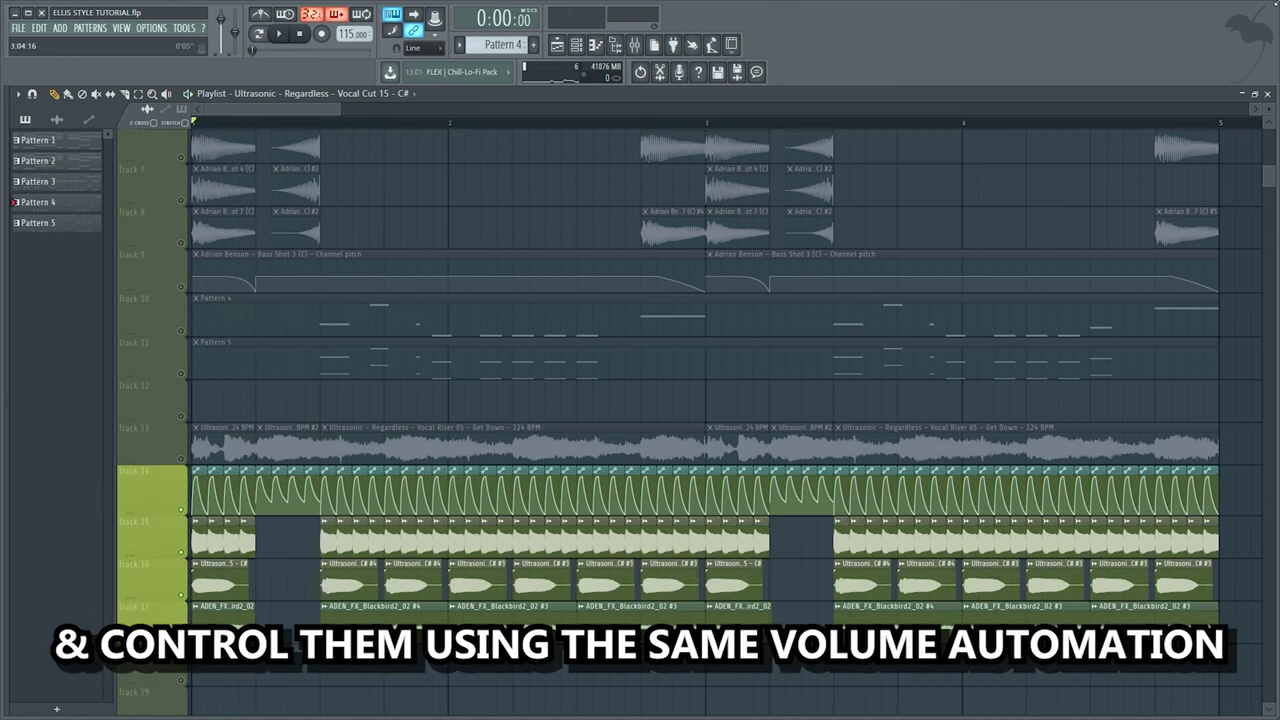
# Play the vocal shots with the volume automation on Track 14 and all vocal lead layers with the pitch automation on Track 18
pyautogui.press('space')
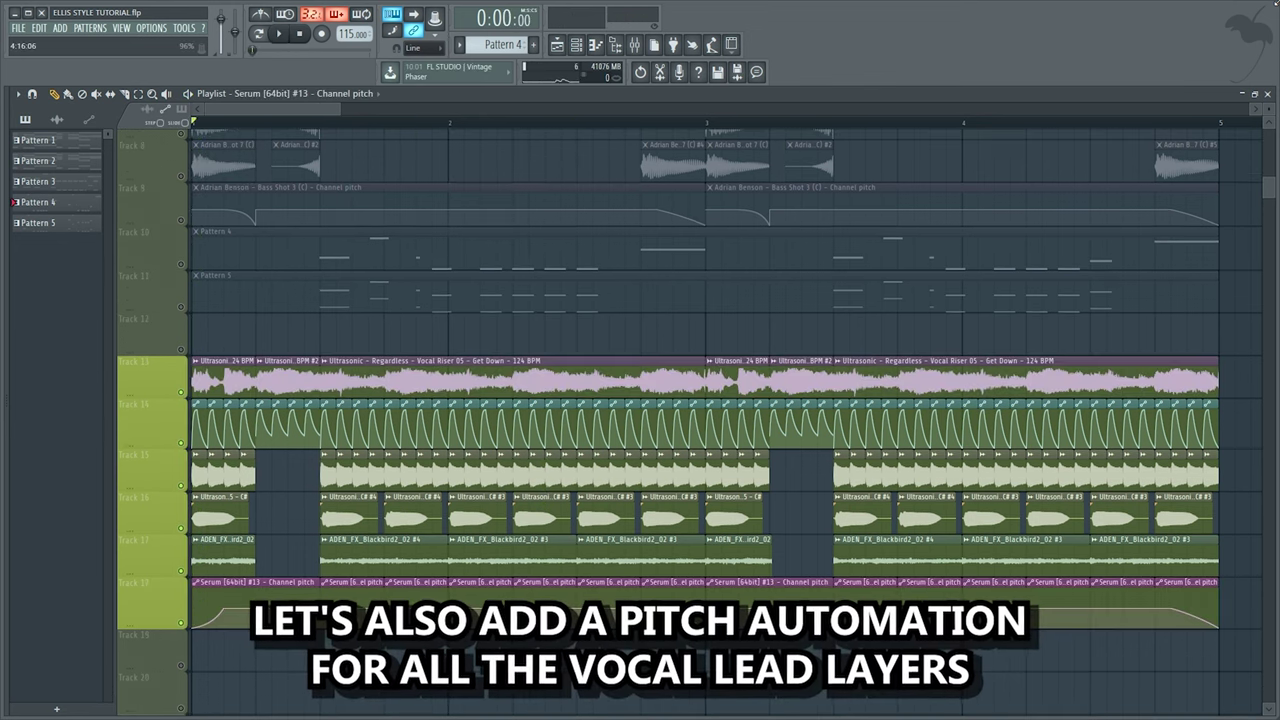
pyautogui.press('space')
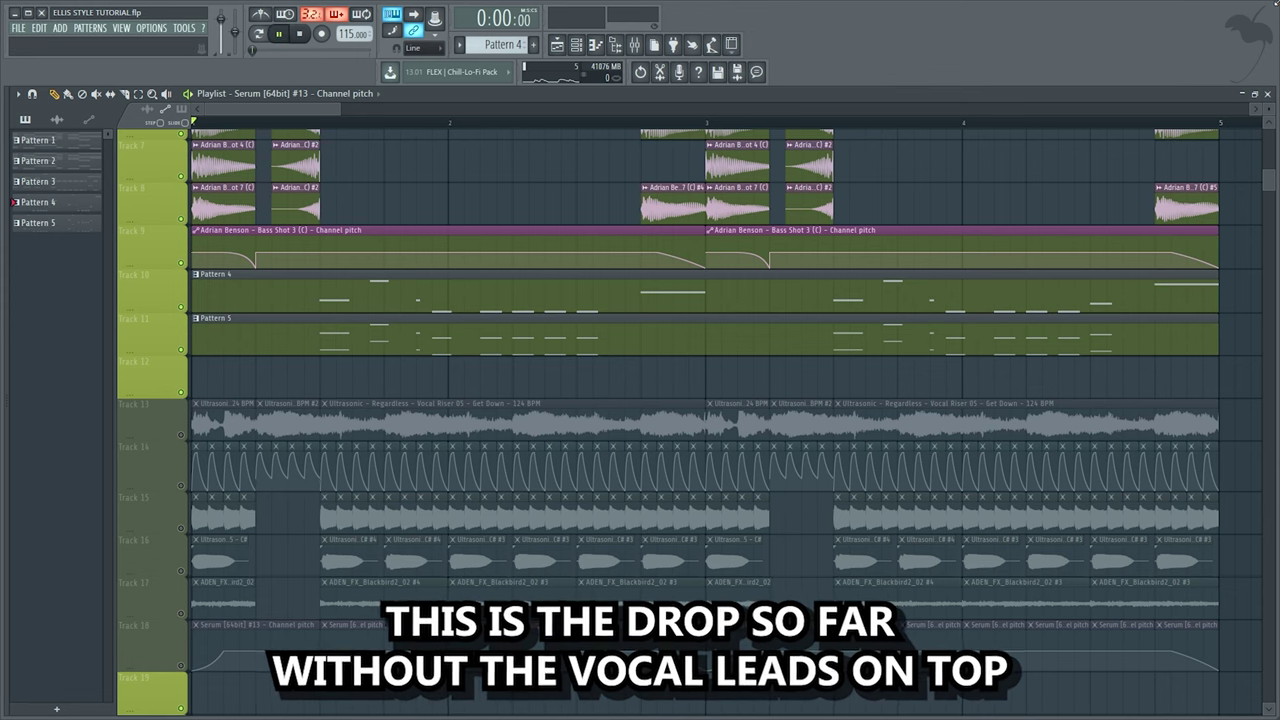
# Compare the drop with the vocal lead tracks muted and with them playing on top
pyautogui.press('space')
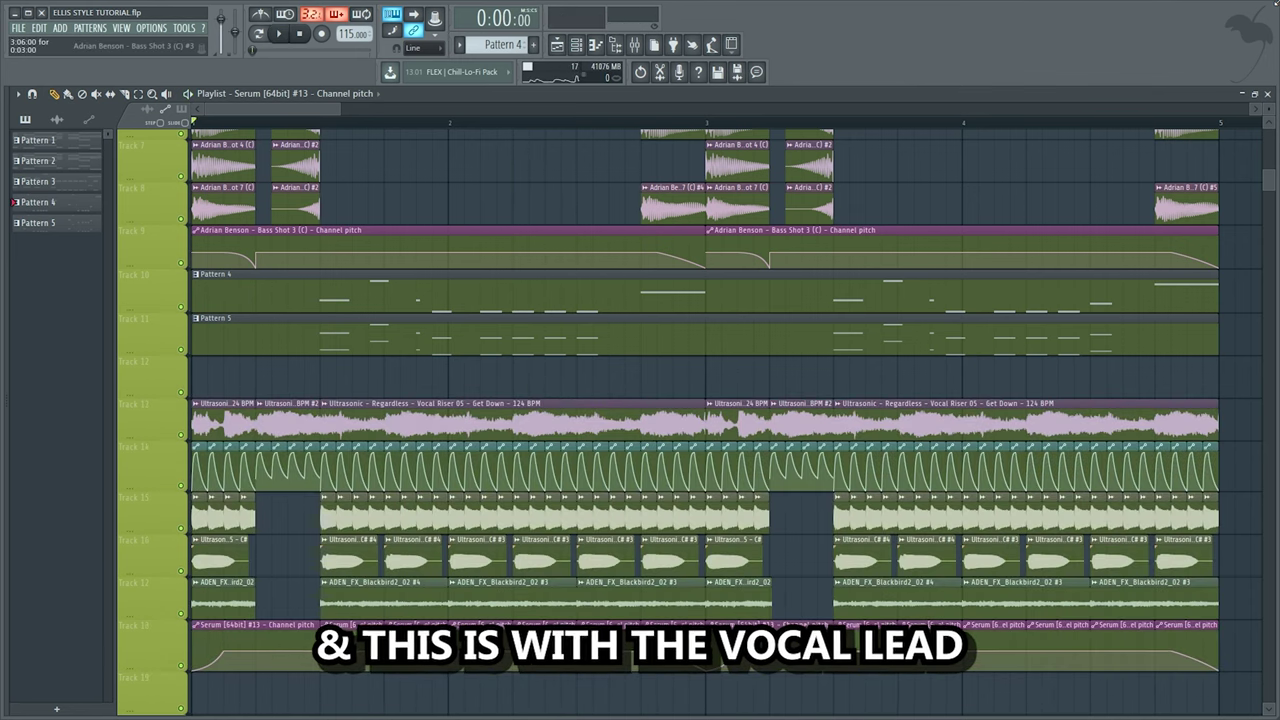
pyautogui.press('space')
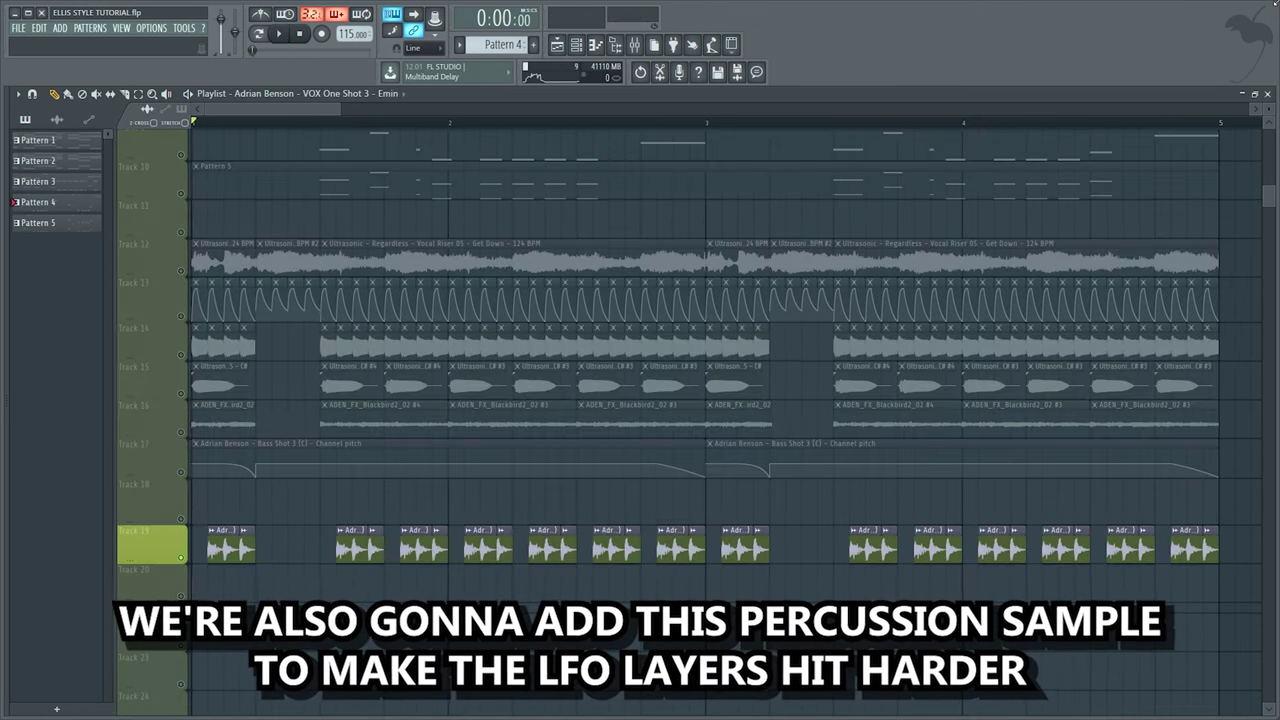
# Listen to the soloed percussion sample on Track 19 and to the drum beat of kicks, claps, rides and percussion hits
pyautogui.press('space')
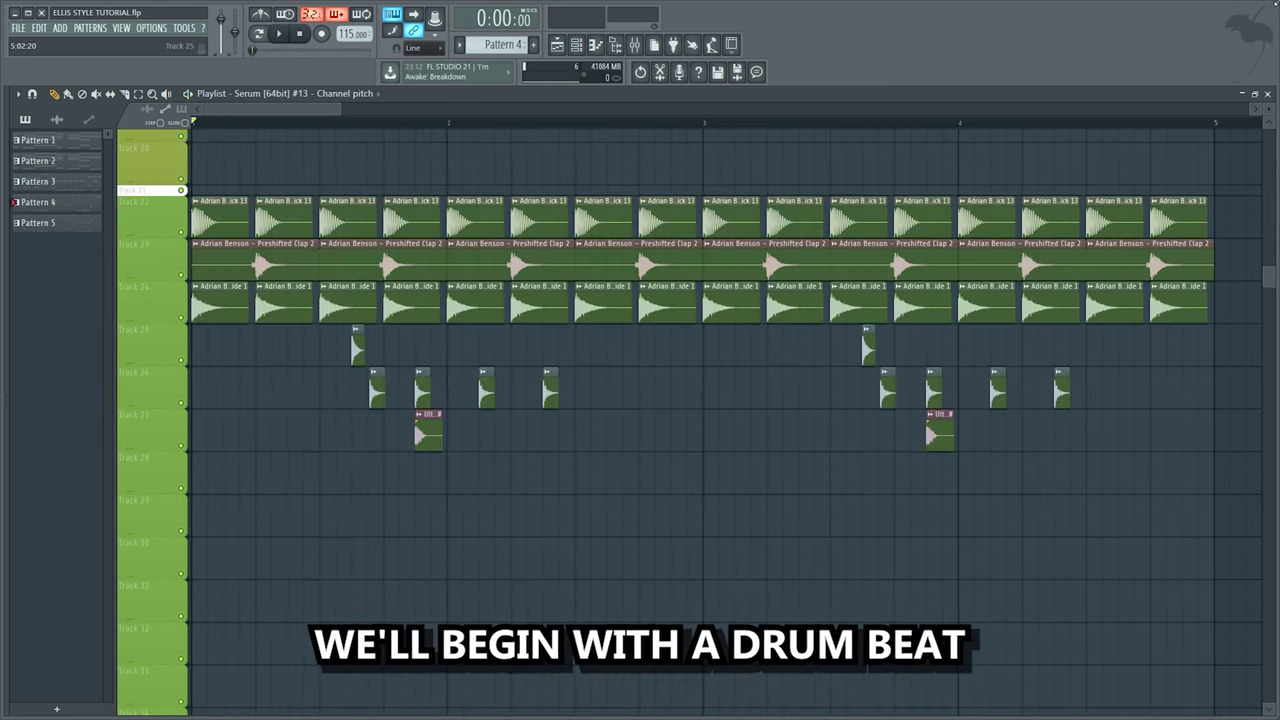
pyautogui.press('space')
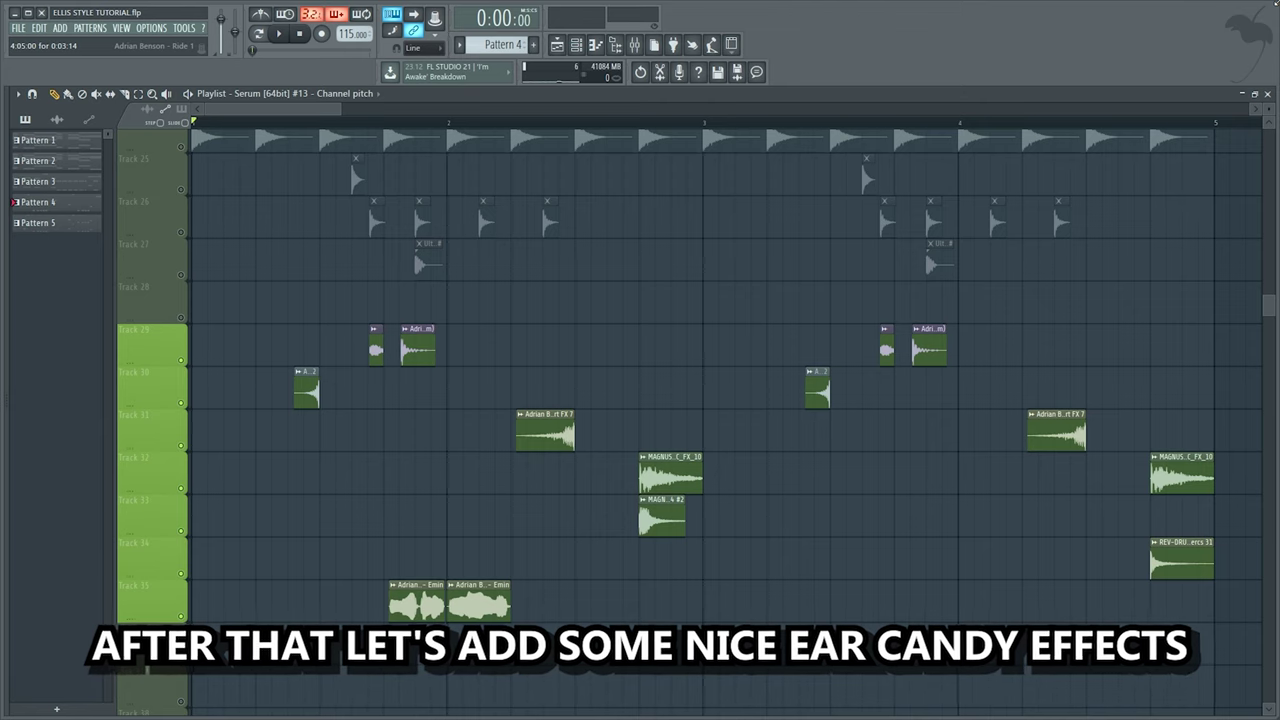
# Solo and listen to the ear candy effects on Tracks 30, 31, 32, 33 and 35 one at a time
pyautogui.rightClick(182, 403)
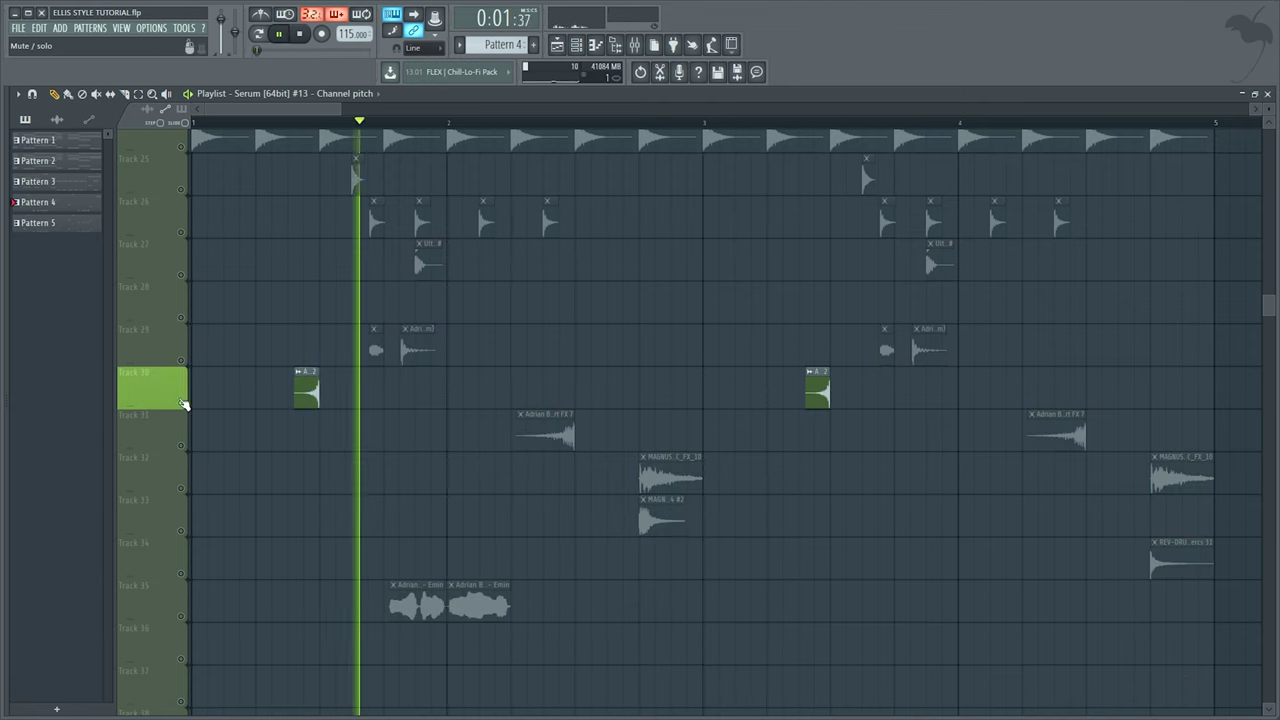
pyautogui.rightClick(182, 446)
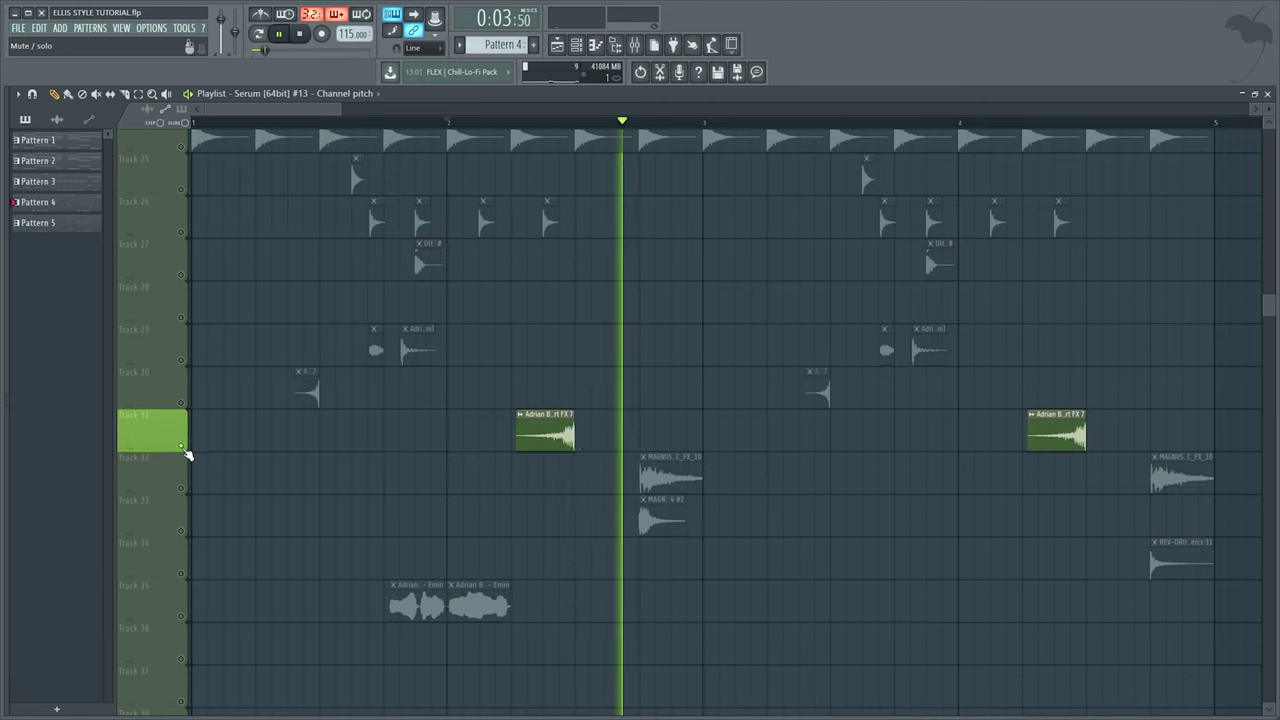
pyautogui.rightClick(182, 489)
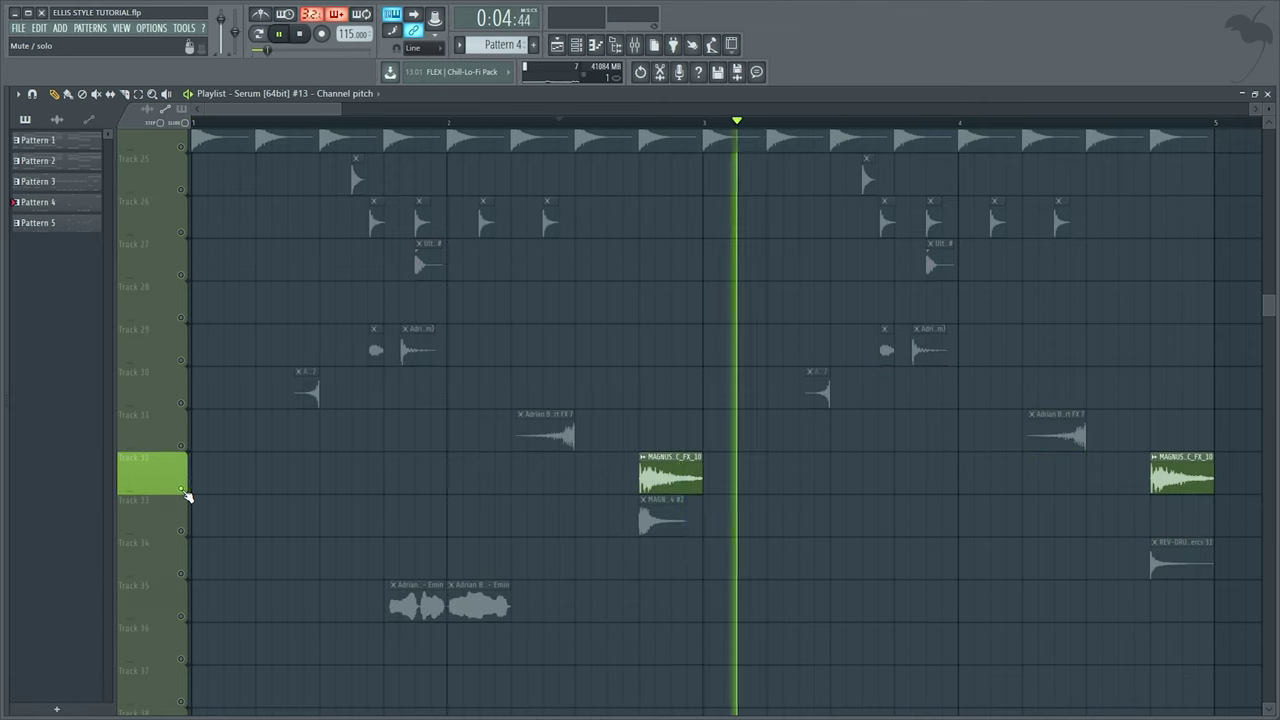
pyautogui.rightClick(182, 531)
pyautogui.rightClick(182, 615)
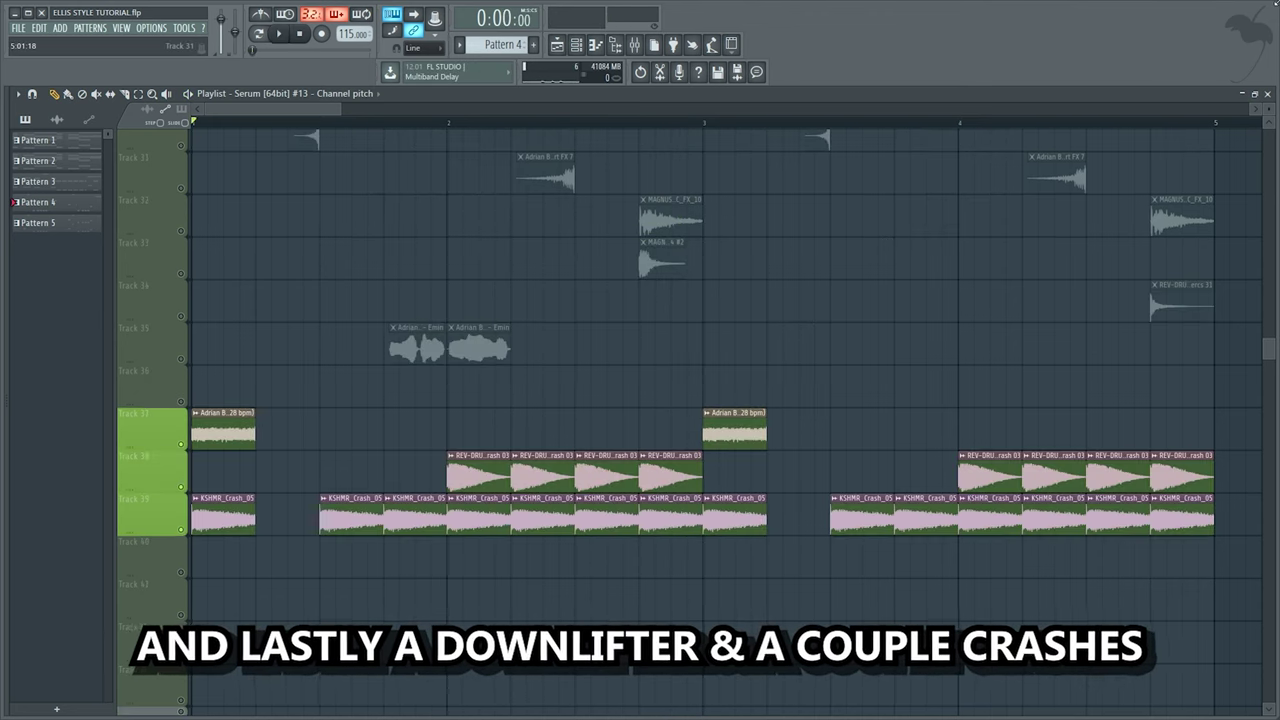
# Listen to the downlifter on Track 37 and the soloed crashes on Tracks 38 and 39, and review all drum and effect tracks playing together
pyautogui.press('space')
pyautogui.rightClick(182, 487)
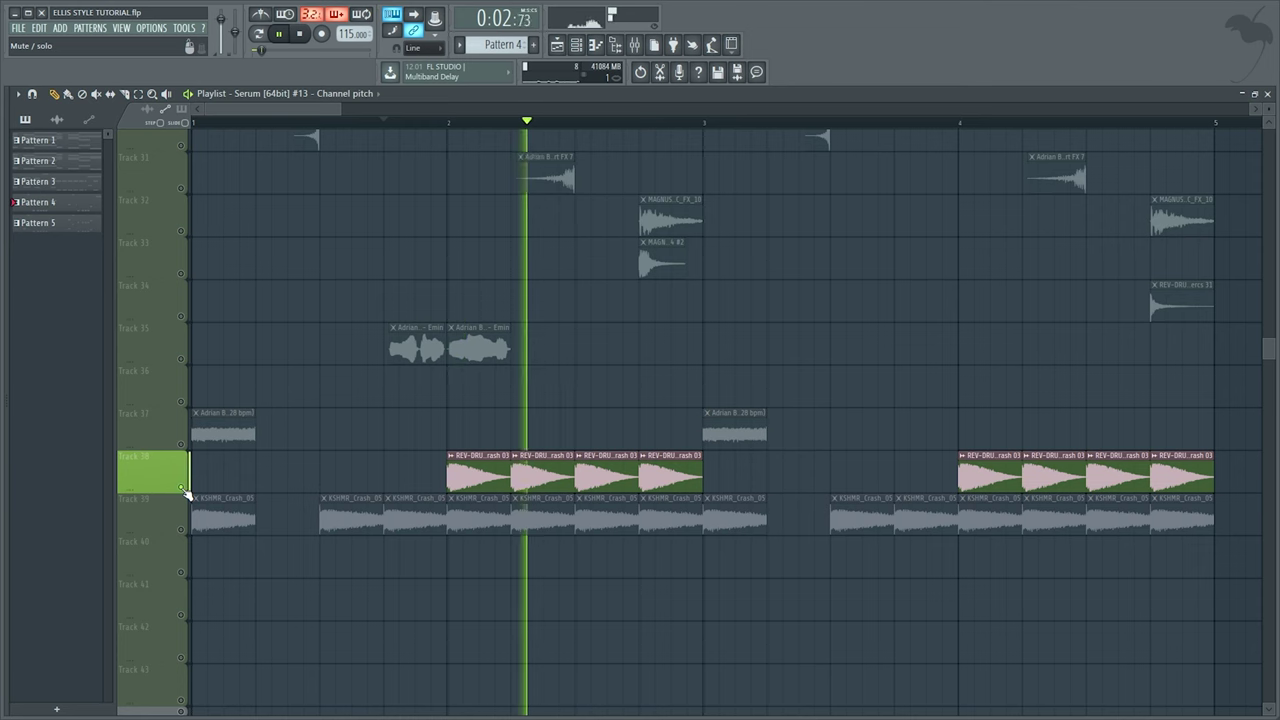
pyautogui.rightClick(182, 530)
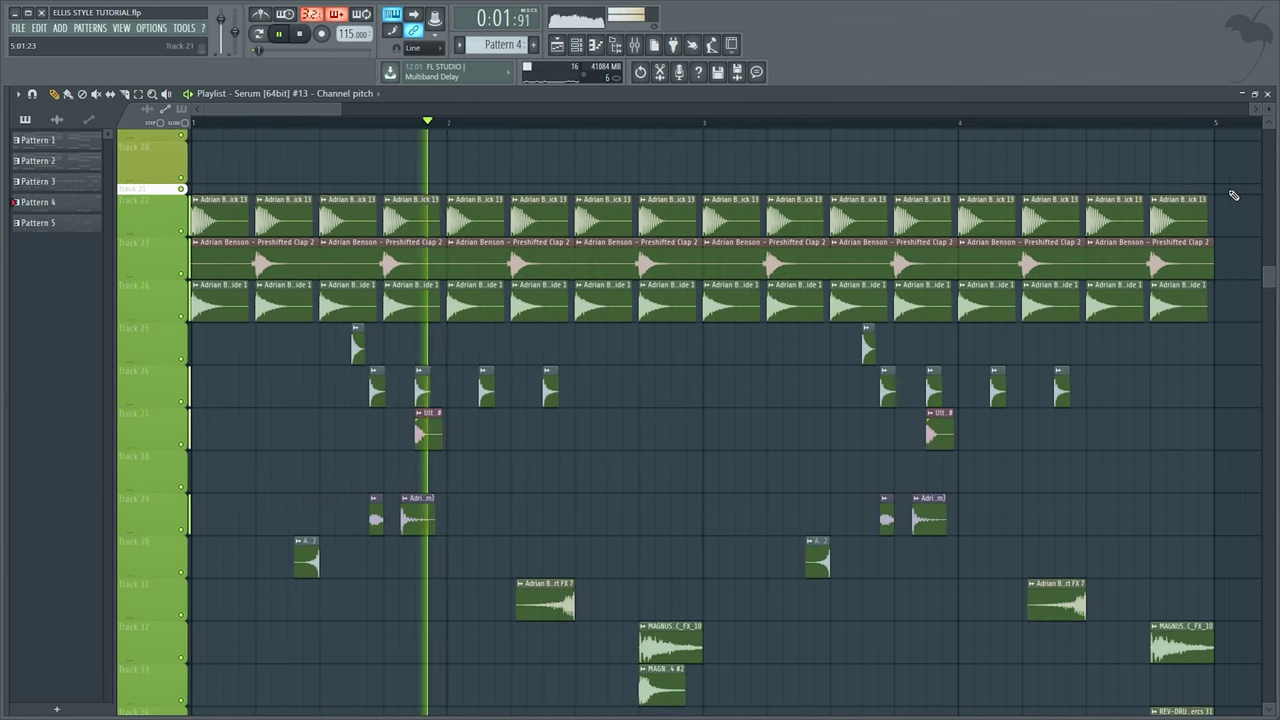
pyautogui.scroll(-7, 1234, 195)
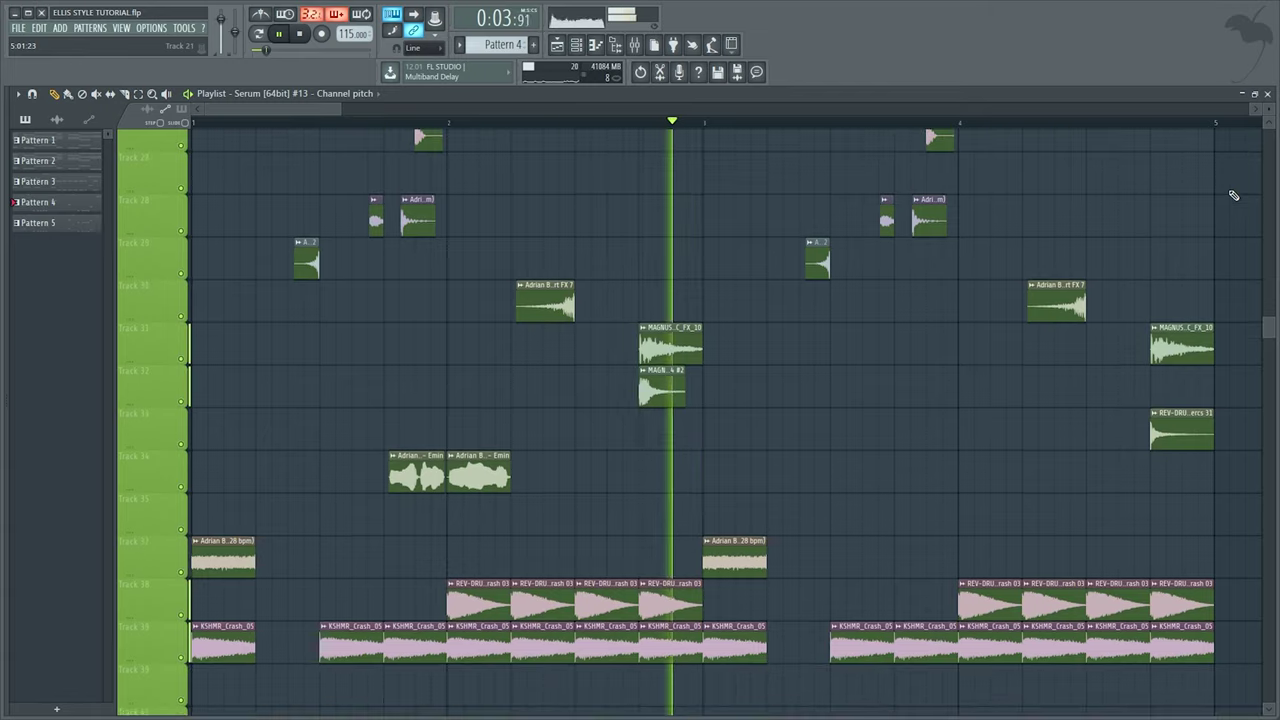
pyautogui.scroll(6, 1234, 195)
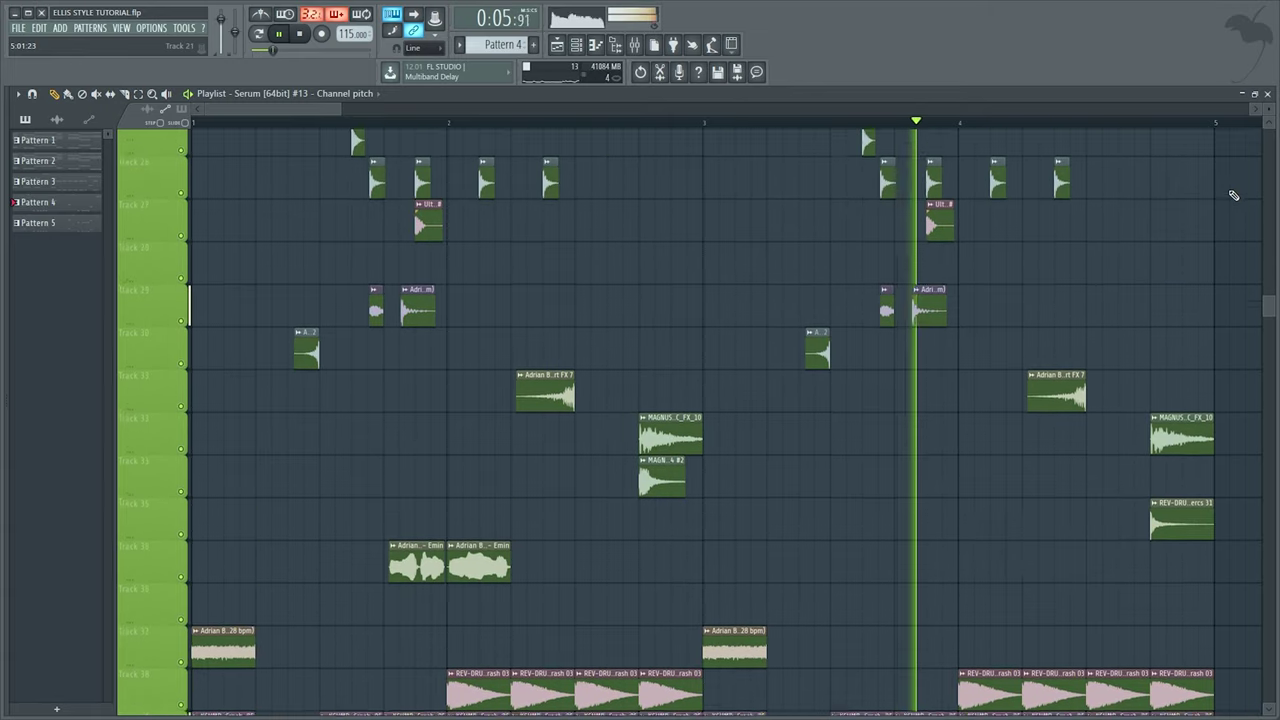